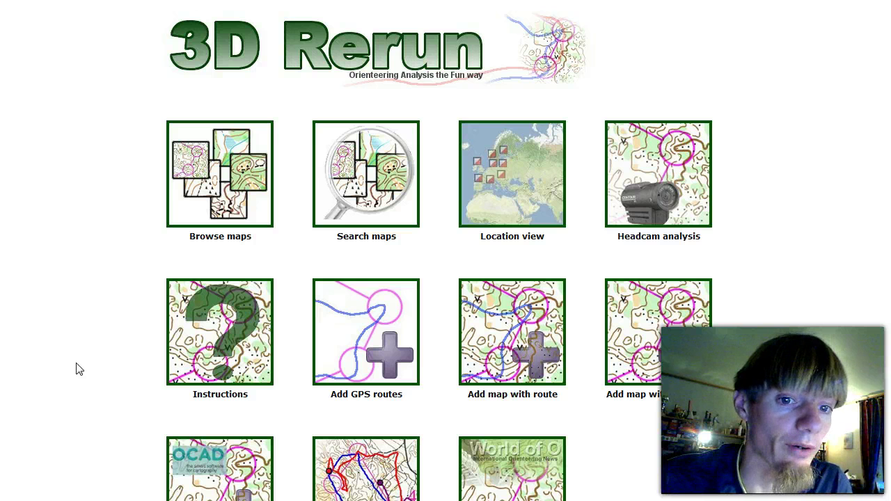
Step: Start adding a map without a route and log in with the prefilled account credentials
click(675, 351)
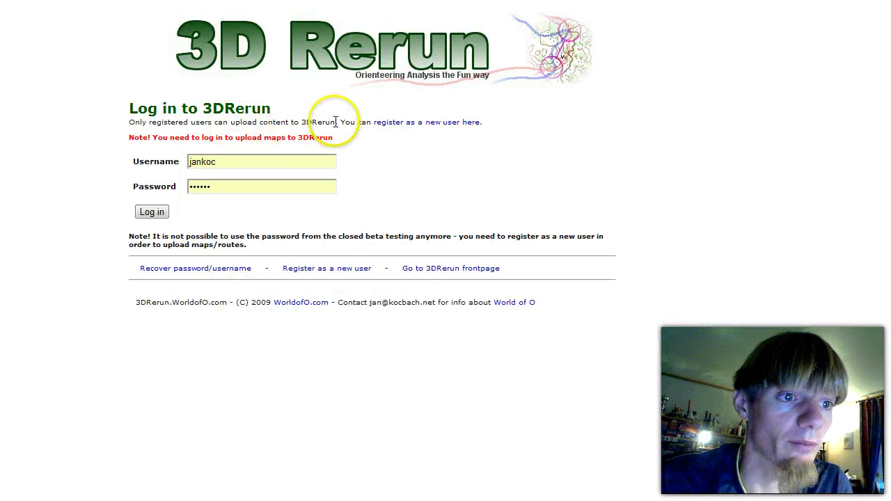
click(153, 211)
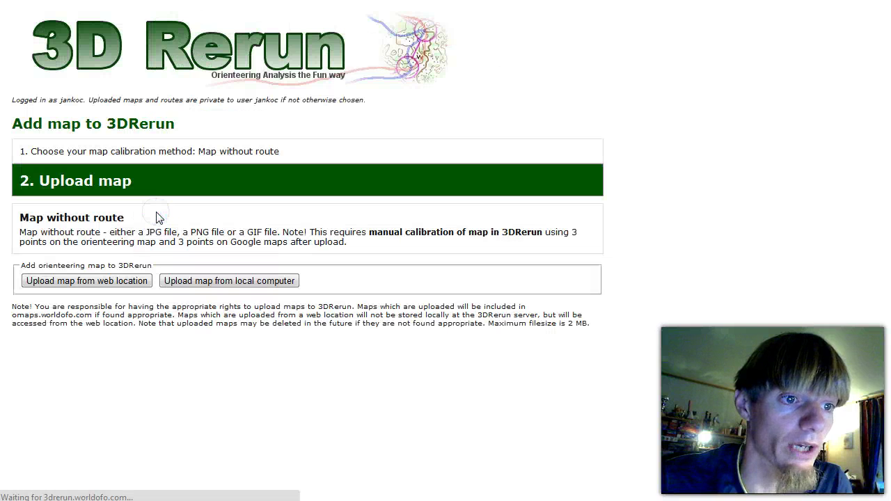
Step: Upload the map image d:\download\bedrift_milde_maponly.jpg from the local computer
click(216, 282)
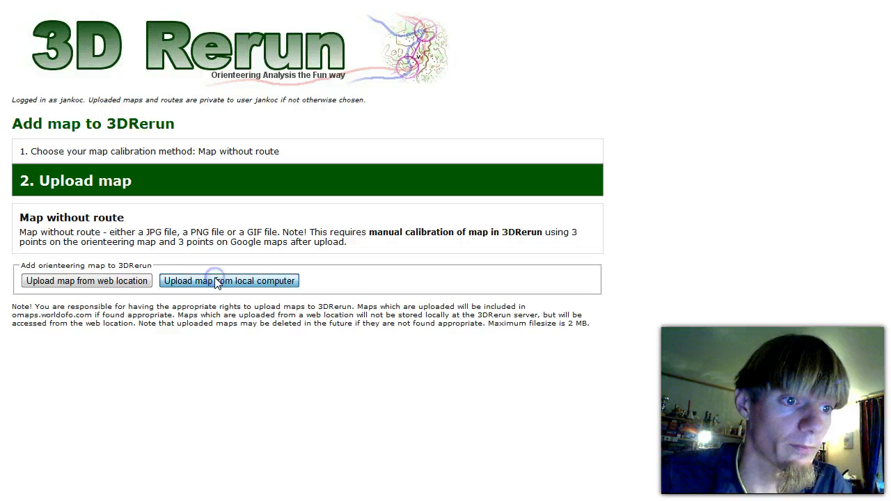
click(62, 293)
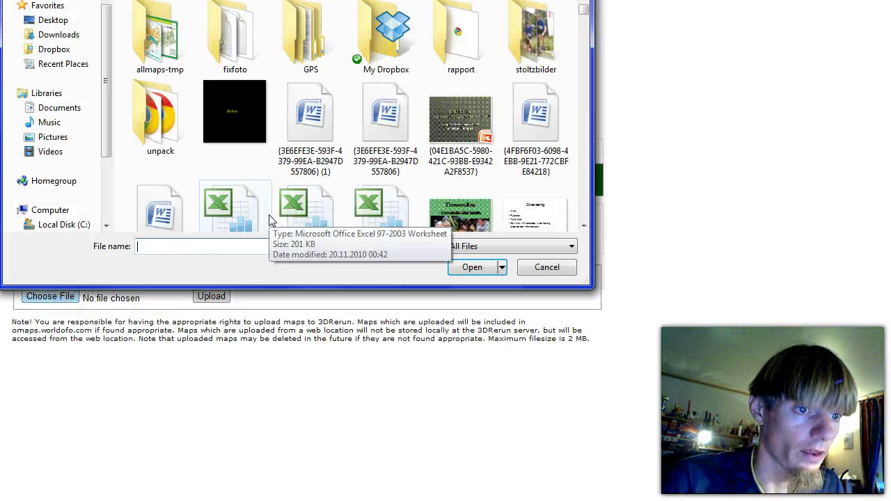
text(d:\d)
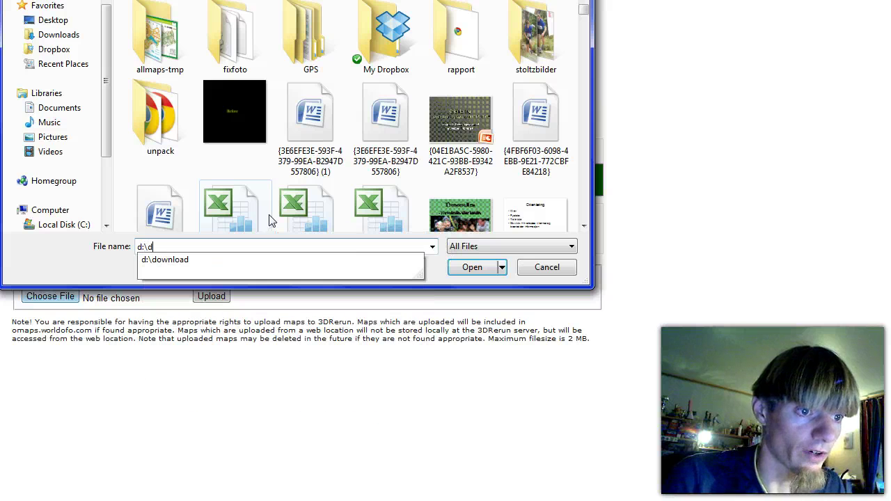
text(ownloa)
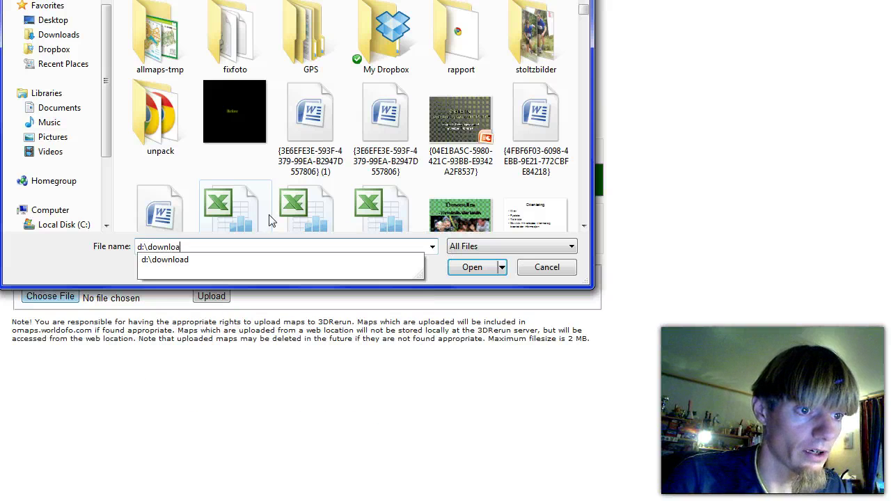
text(ded)
key(Down)
key(Down)
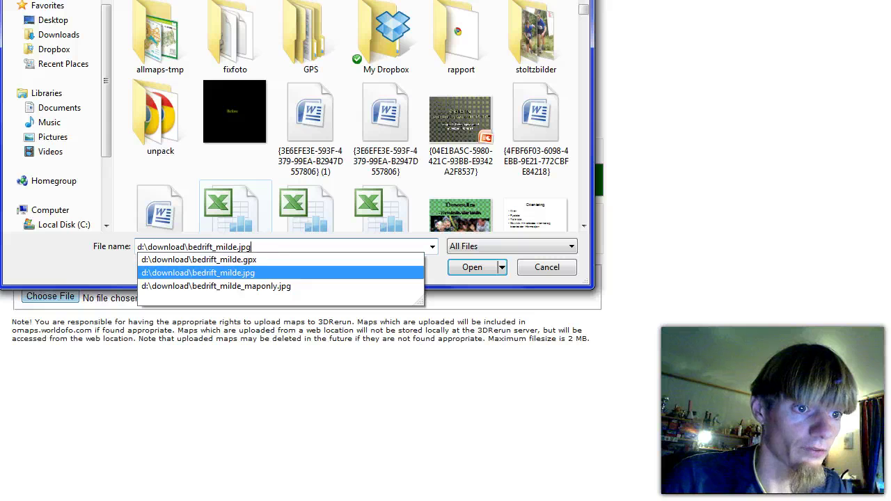
key(Down)
key(Return)
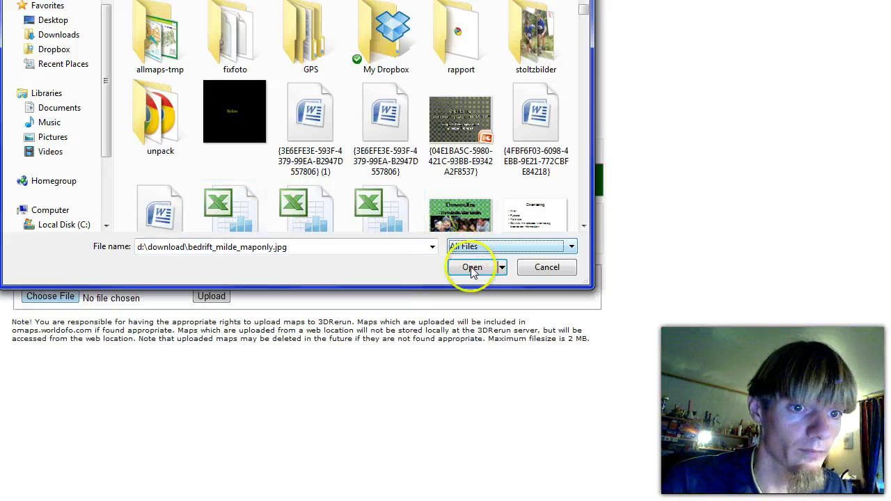
click(472, 267)
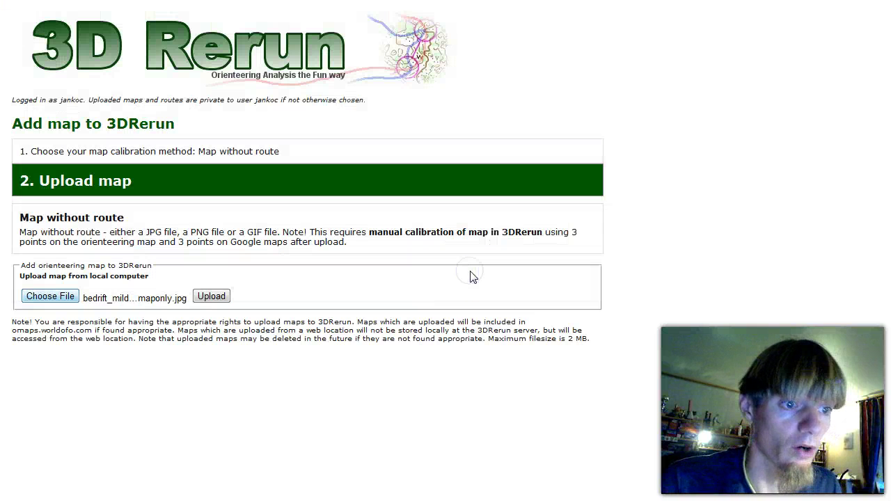
click(211, 296)
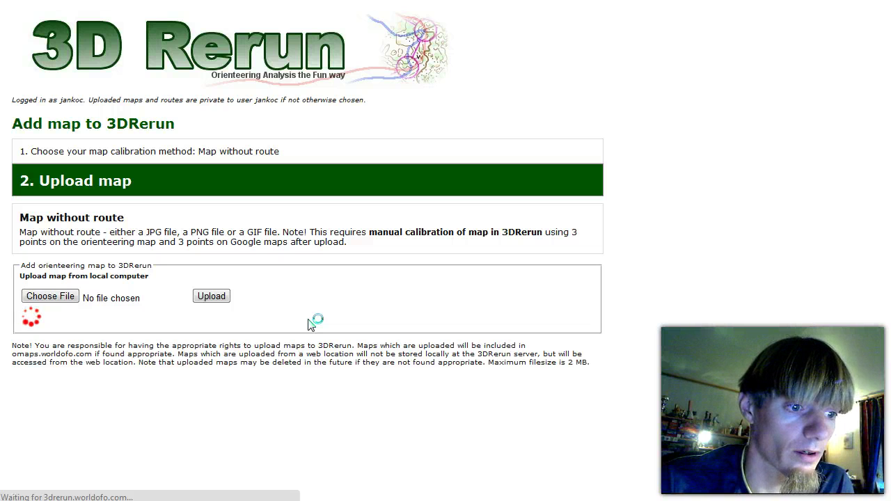
Step: Enter "Bedriftsløp Milde 25/5" as the competition name for the uploaded map
scroll(311, 325, down, 1)
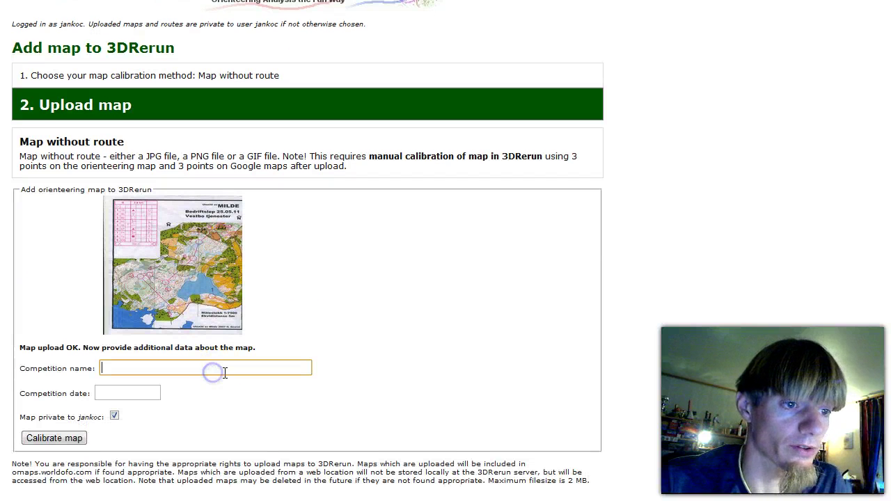
text(Bedrif)
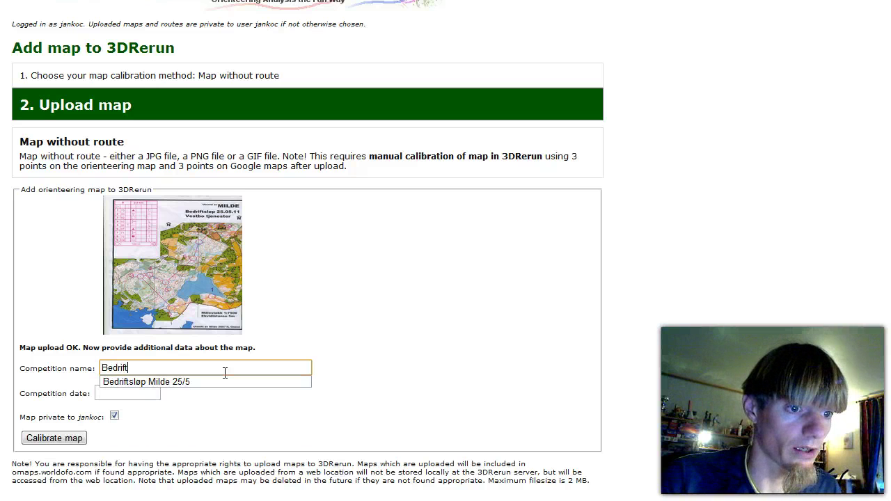
text(t)
key(Down)
key(Tab)
click(223, 371)
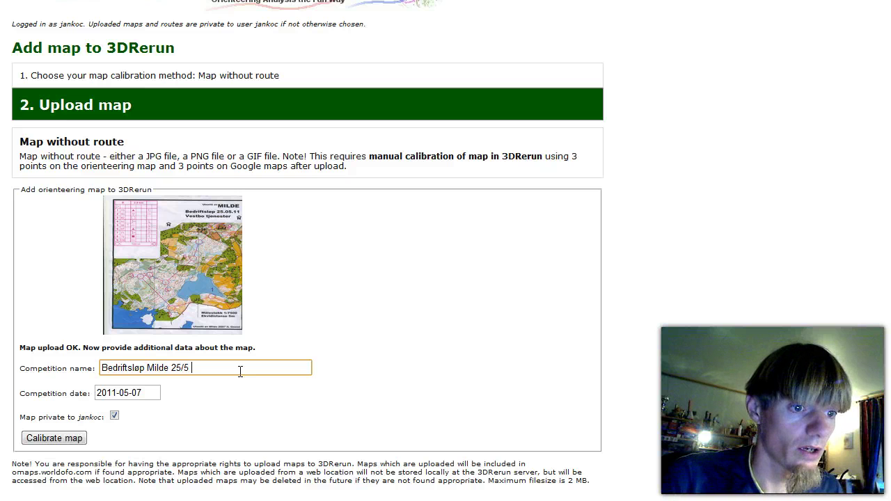
key(BackSpace)
key(BackSpace)
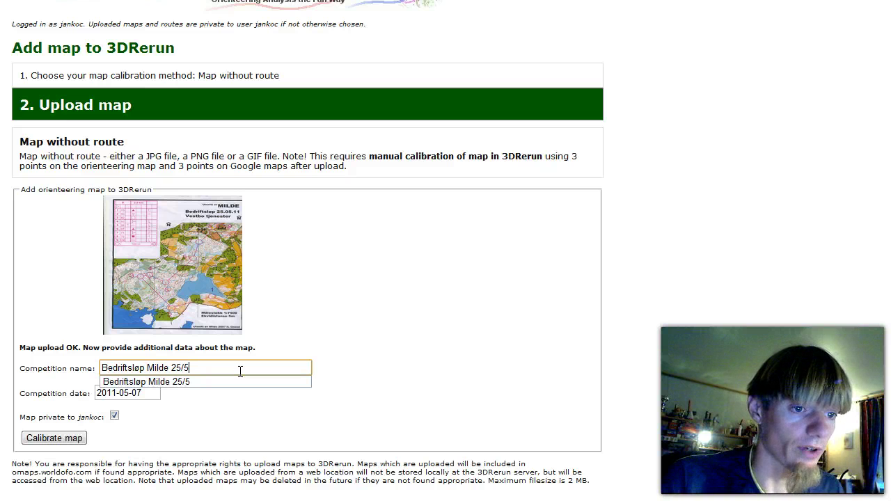
click(460, 387)
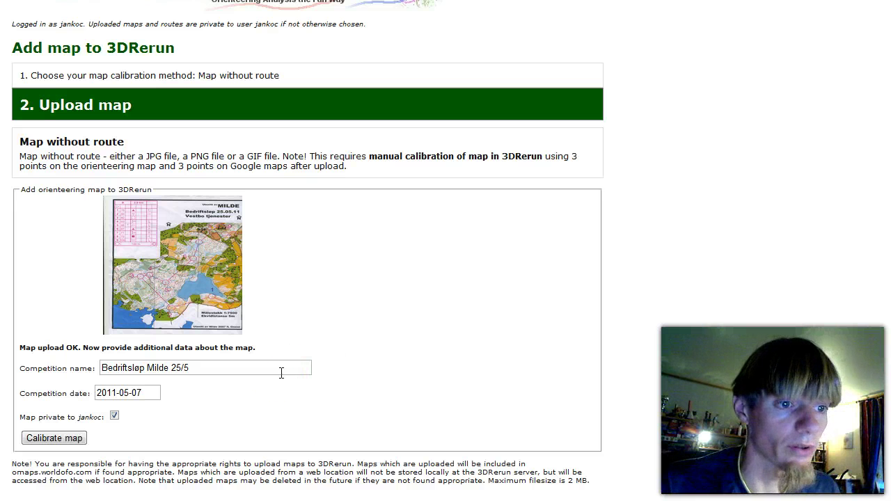
Step: Set the competition date to 2011-05-25 and continue to the map calibration
click(153, 392)
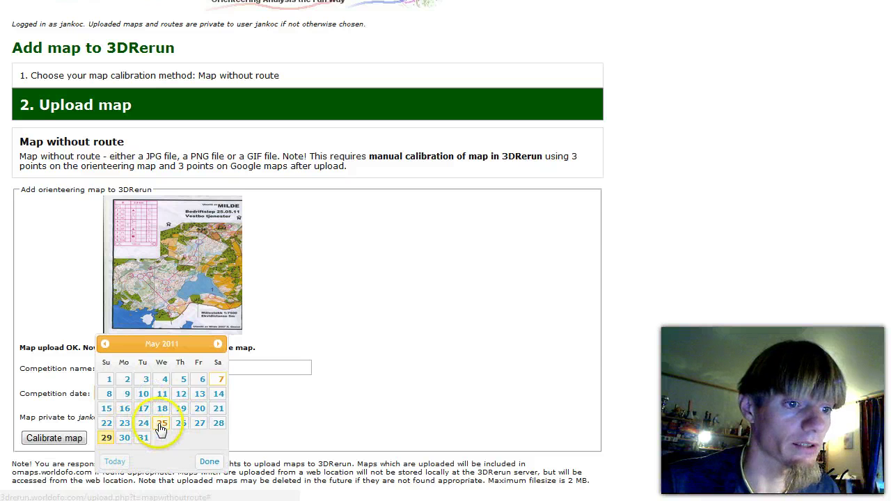
click(161, 424)
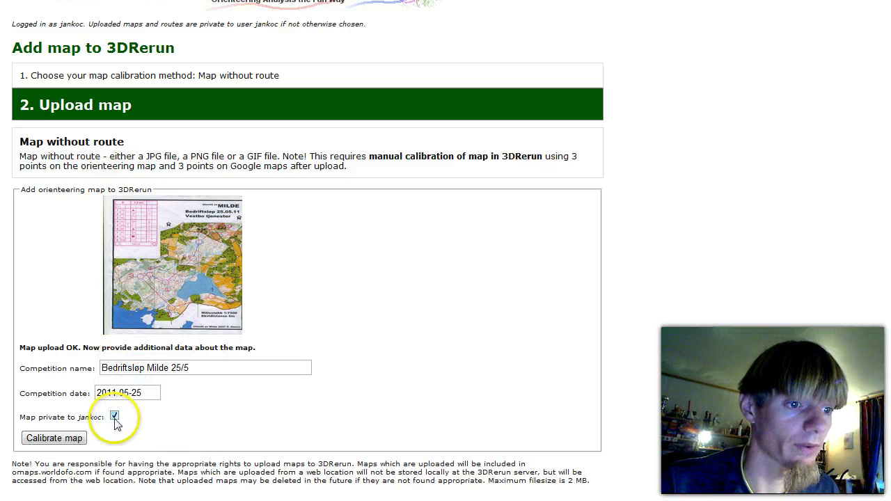
click(69, 441)
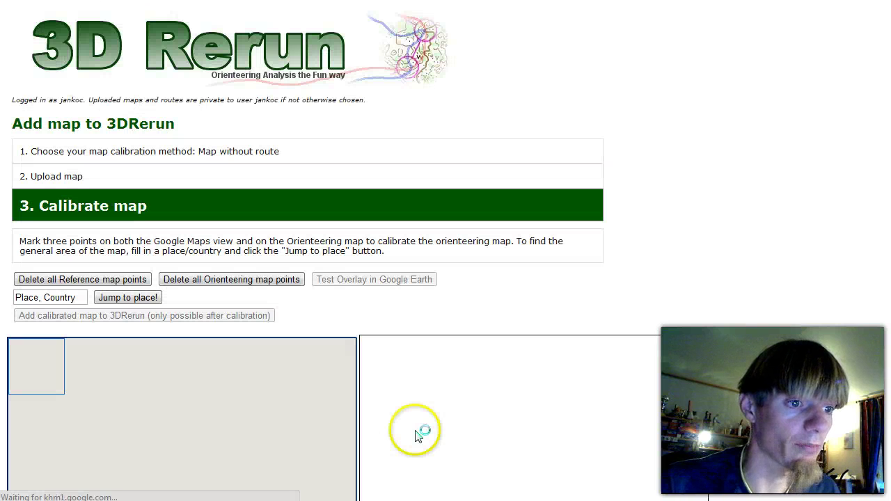
Step: Jump the reference map to "bergen, norway" and display it as Statkart (Norway)
scroll(726, 252, down, 3)
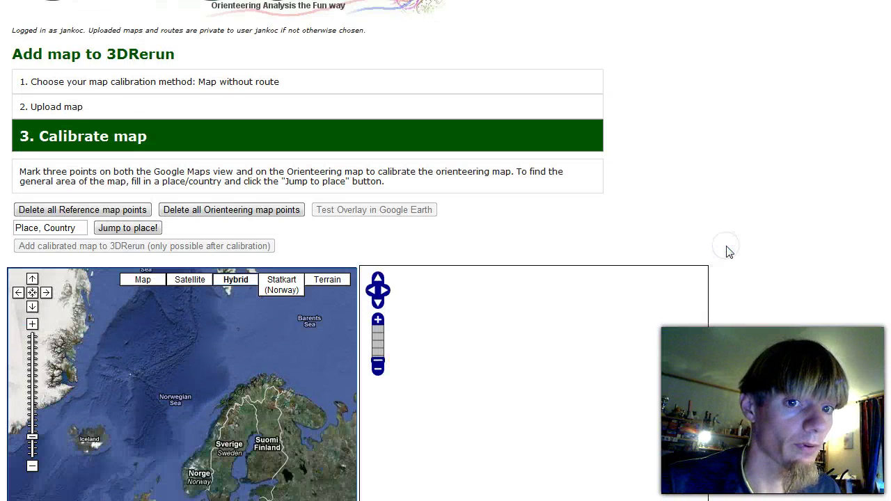
scroll(726, 253, down, 3)
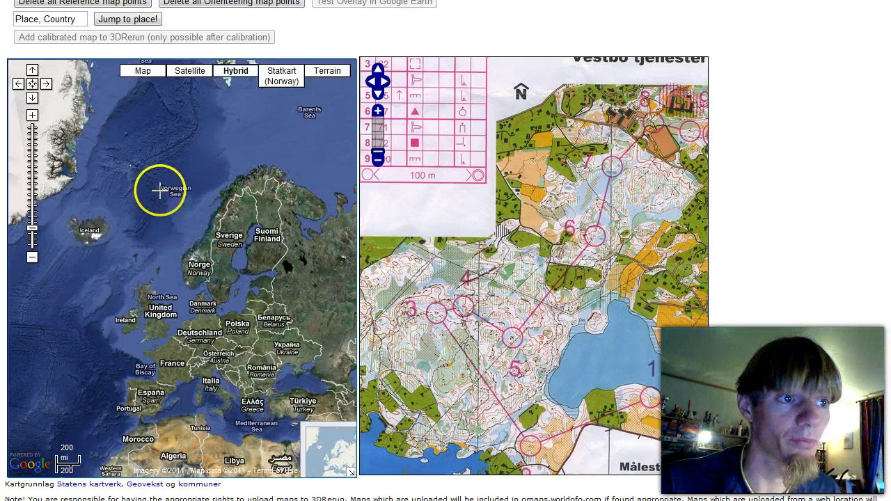
click(70, 19)
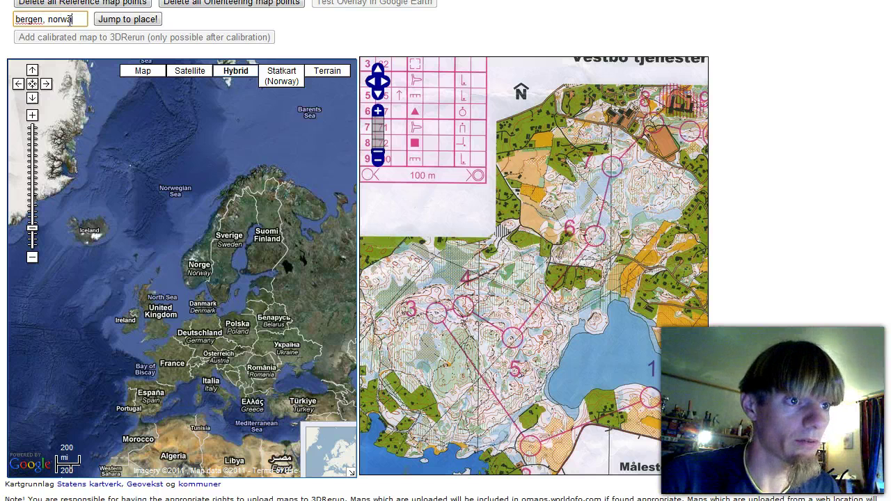
click(125, 19)
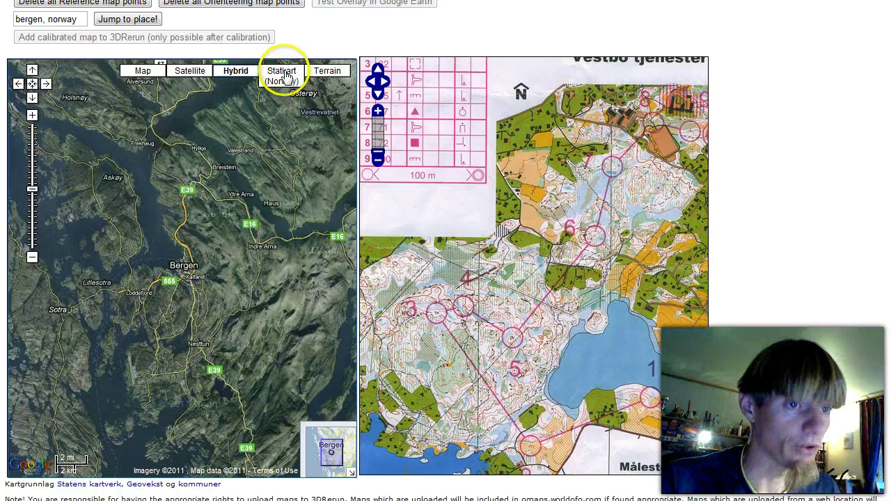
click(286, 78)
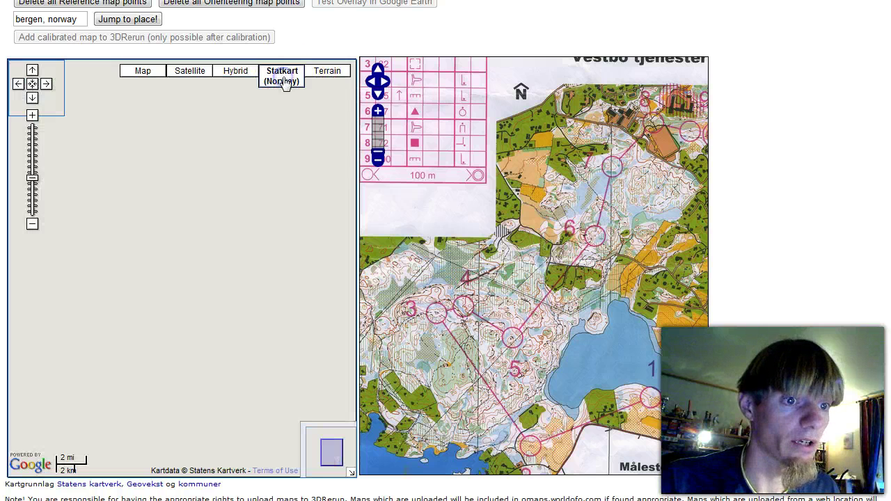
Step: Search the reference map south of Bergen for the Milde area shown on the orienteering map and enlarge it
click(32, 115)
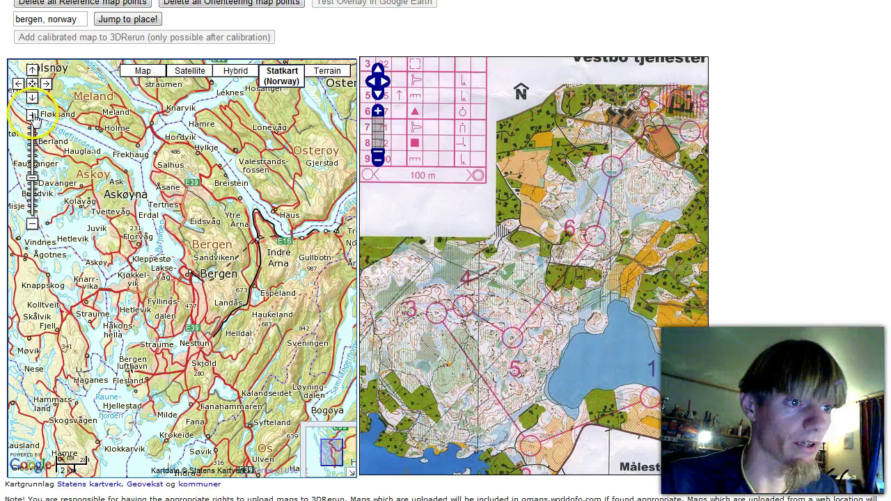
drag(191, 412, 190, 275)
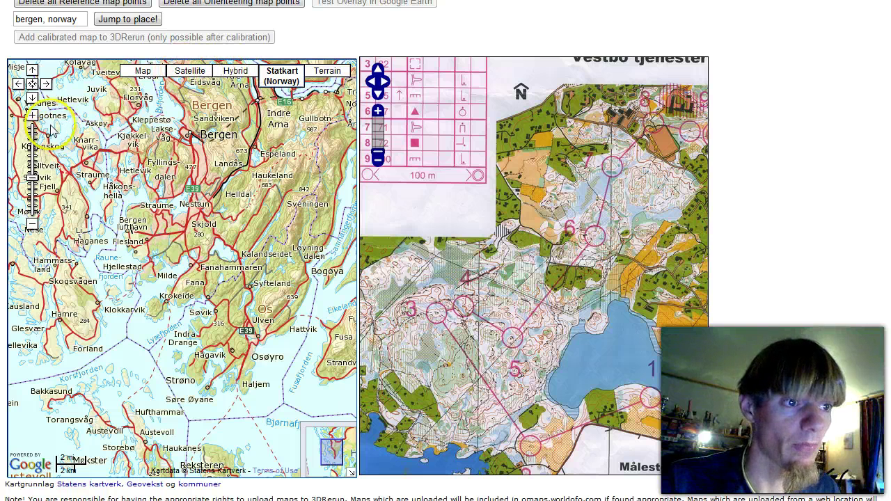
click(32, 115)
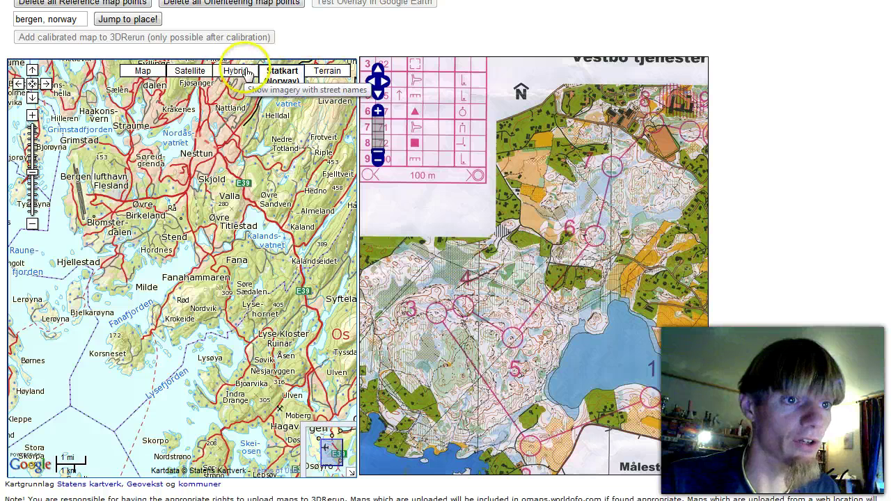
drag(249, 336, 222, 258)
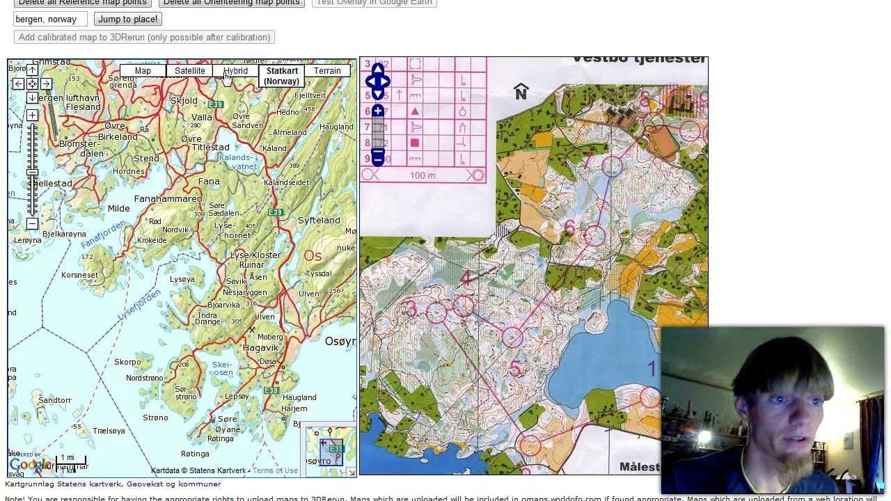
click(32, 115)
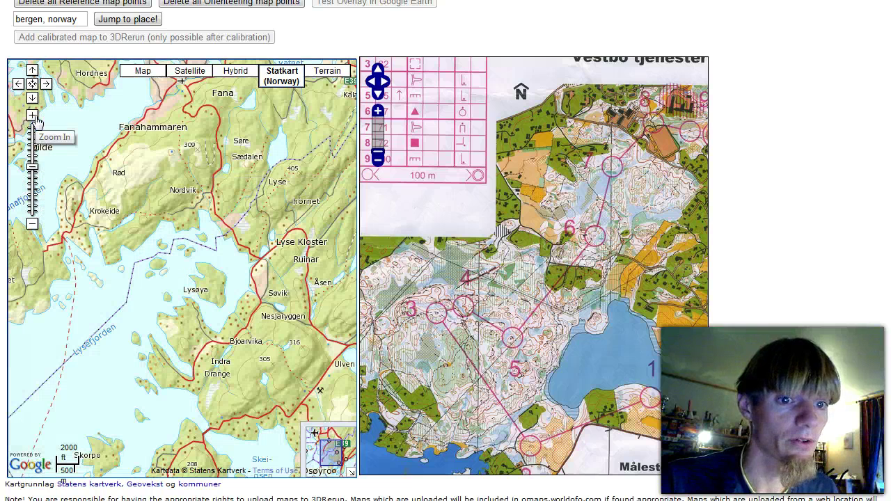
drag(227, 300, 180, 174)
click(38, 124)
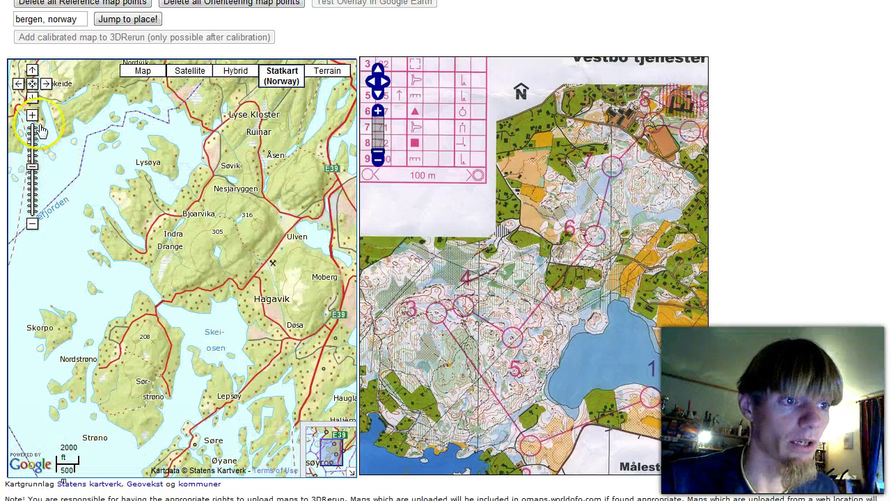
click(33, 117)
drag(231, 350, 270, 264)
drag(199, 375, 271, 275)
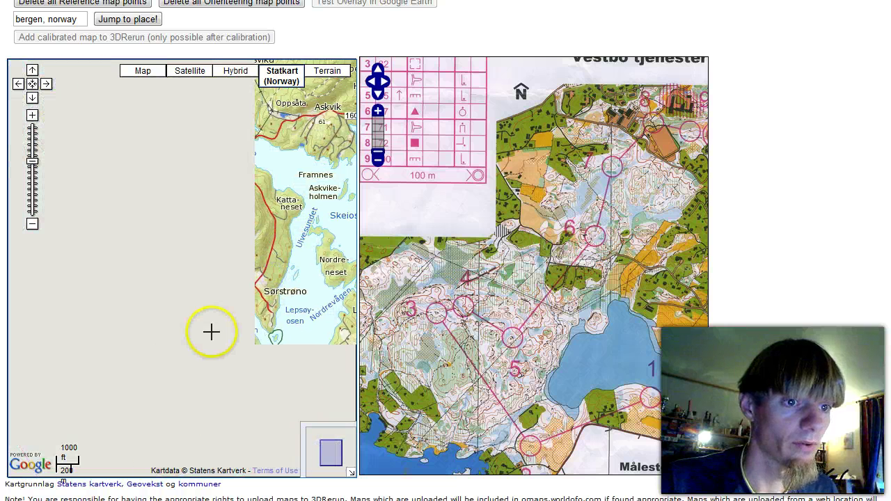
drag(187, 335, 286, 249)
drag(330, 222, 78, 419)
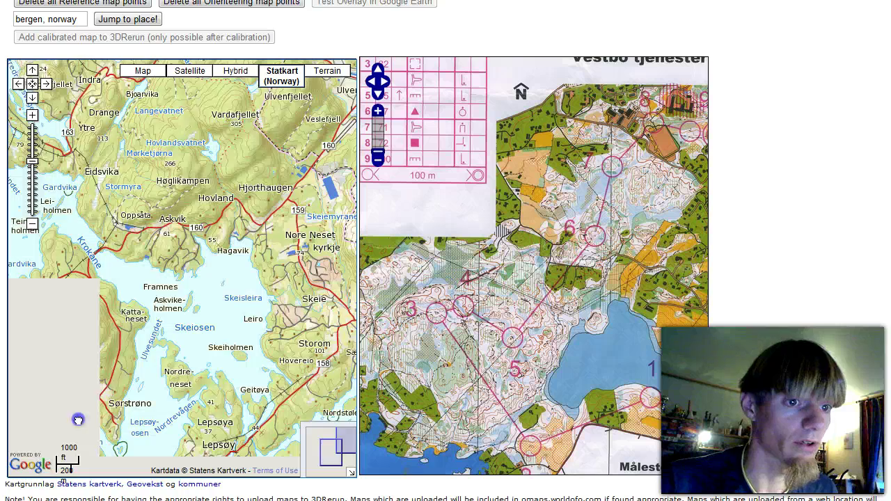
drag(131, 369, 215, 250)
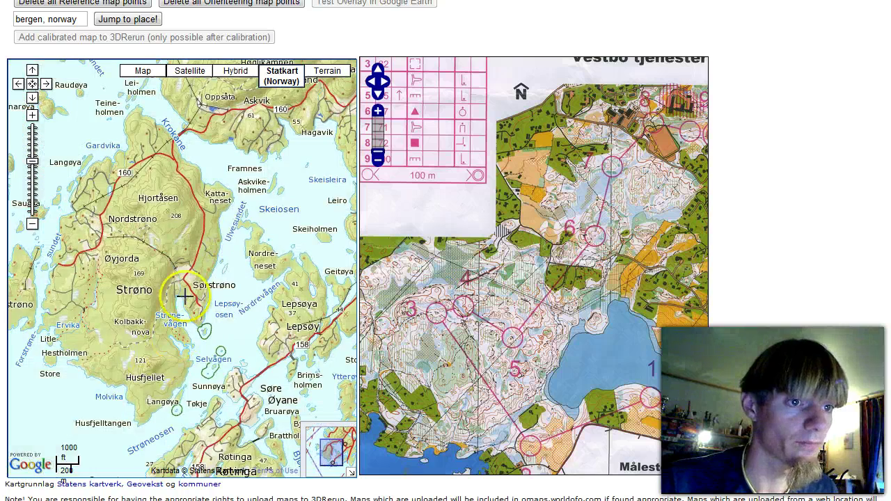
drag(185, 296, 225, 387)
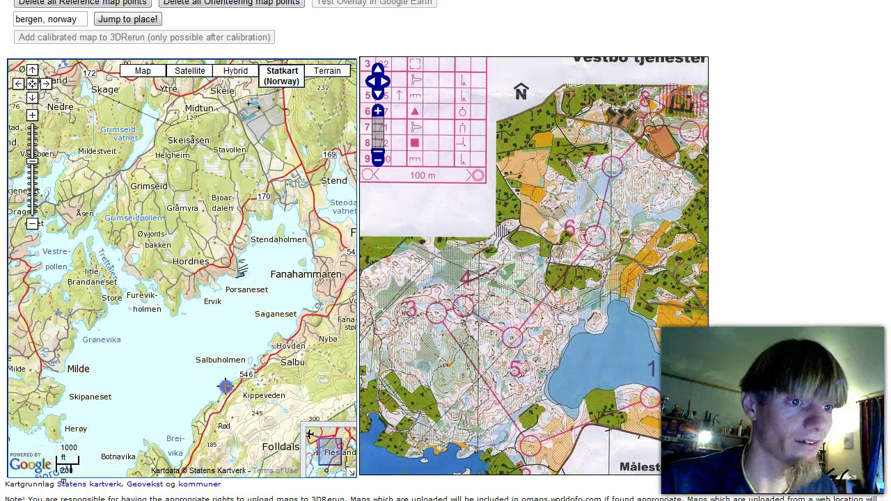
drag(160, 362, 307, 273)
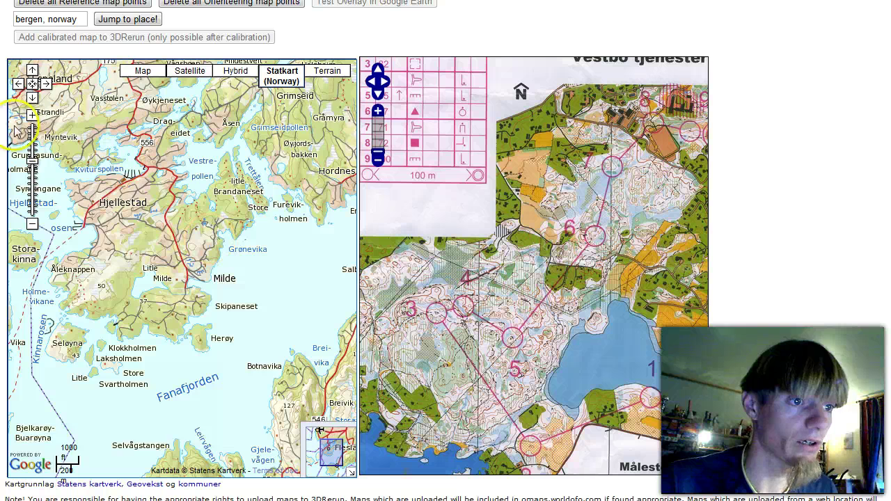
click(32, 114)
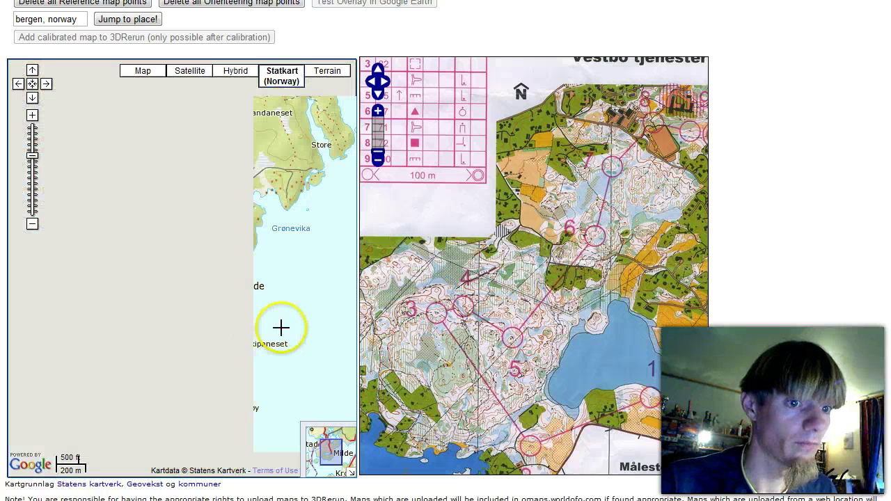
Step: Locate the lake Mildevatnet on both maps and enlarge the orienteering map around control 2
drag(269, 327, 317, 284)
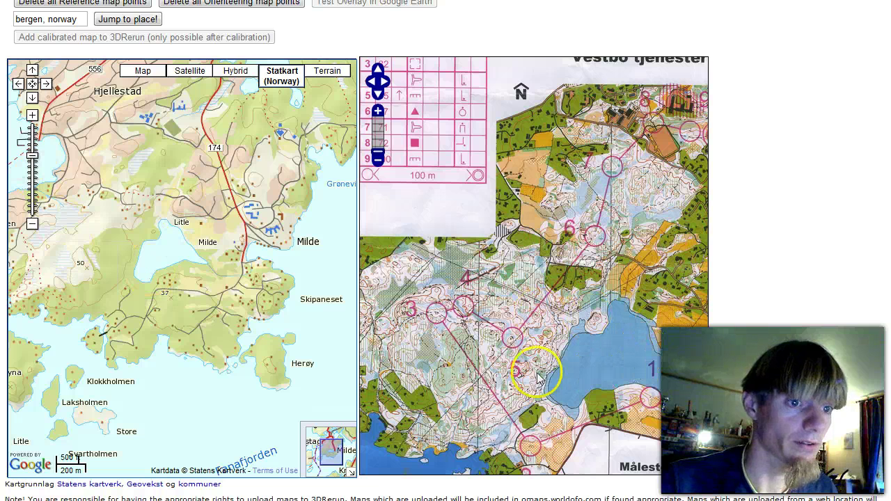
click(32, 115)
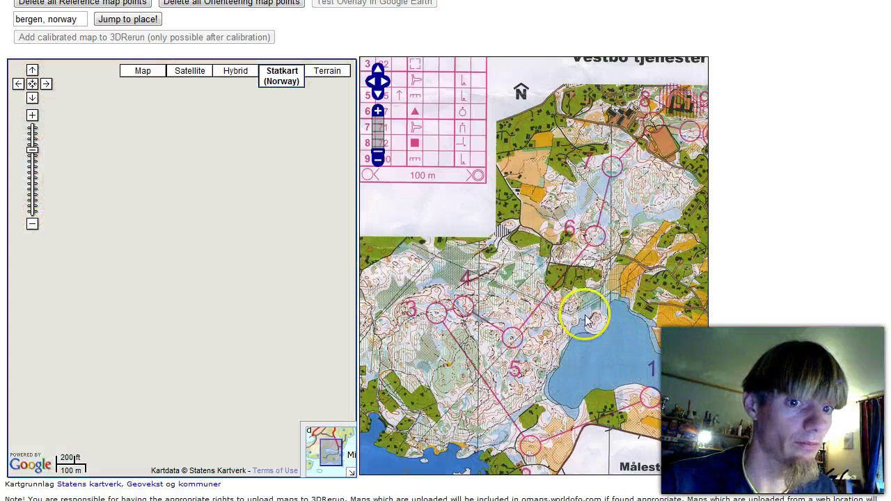
drag(563, 283, 541, 255)
drag(592, 211, 561, 203)
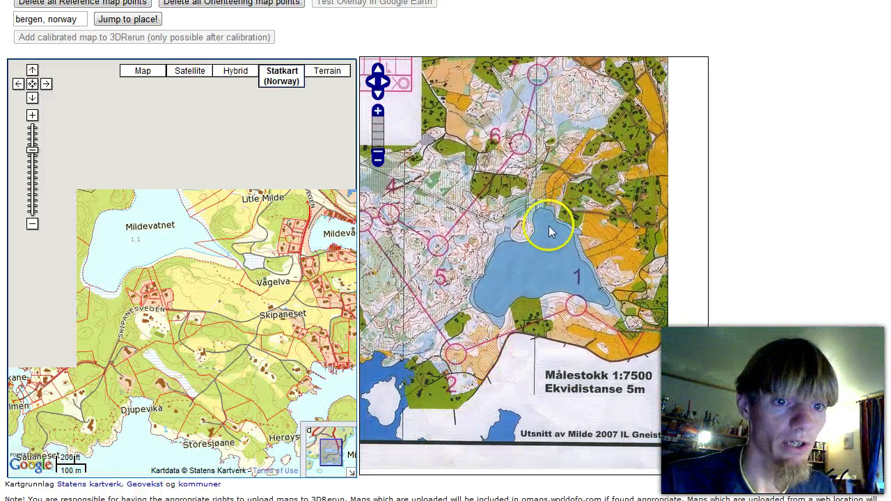
drag(552, 249, 542, 202)
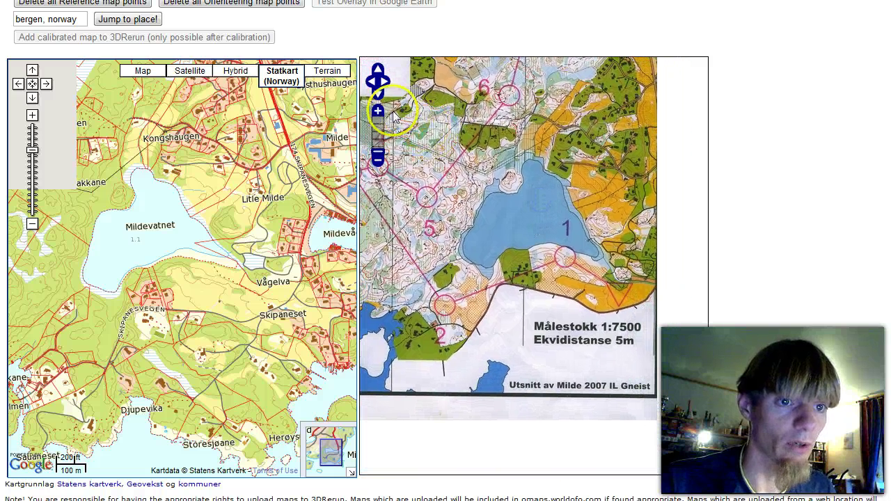
click(377, 110)
drag(487, 312, 618, 208)
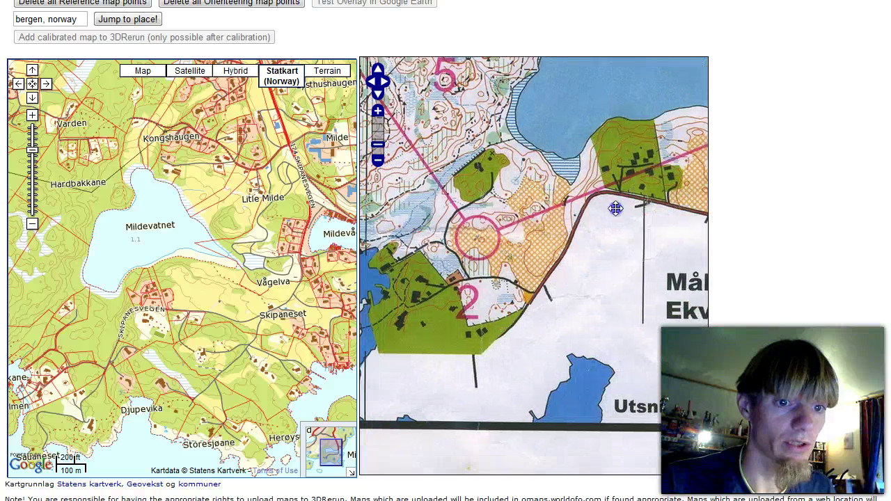
drag(457, 261, 495, 278)
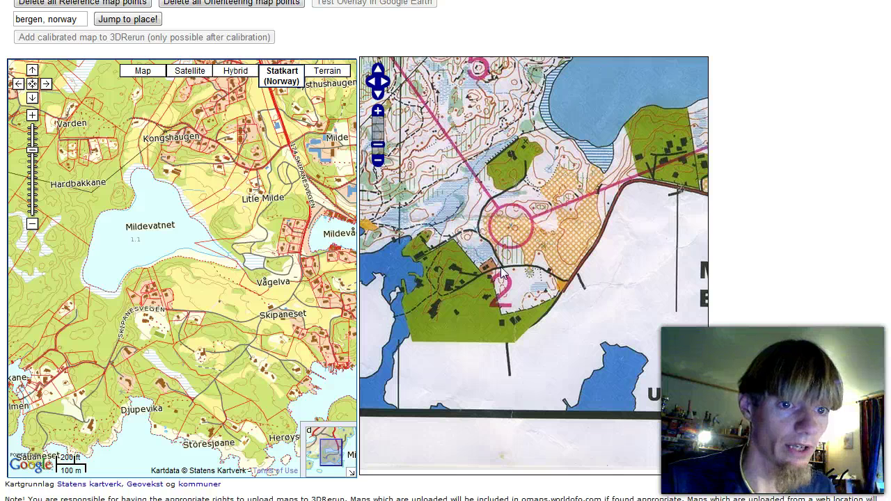
Step: Place the first pair of calibration points on the road junction beside control 2, on both the reference map and the orienteering map
click(32, 137)
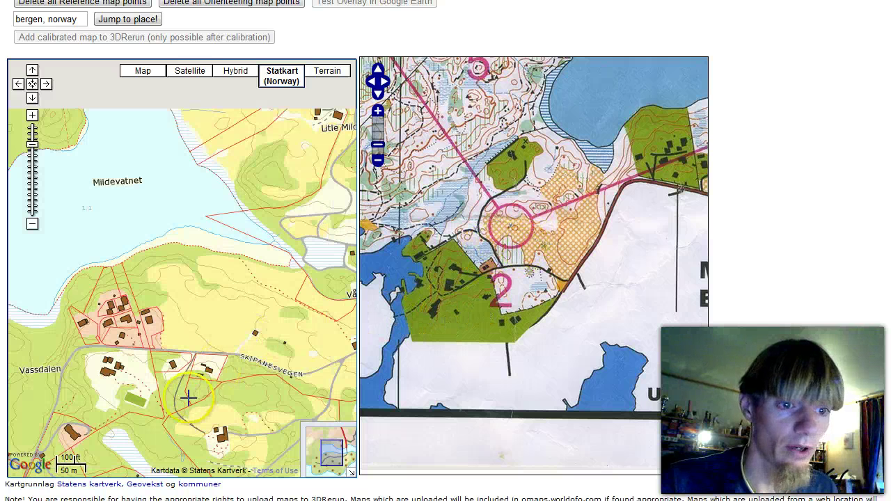
drag(188, 398, 175, 261)
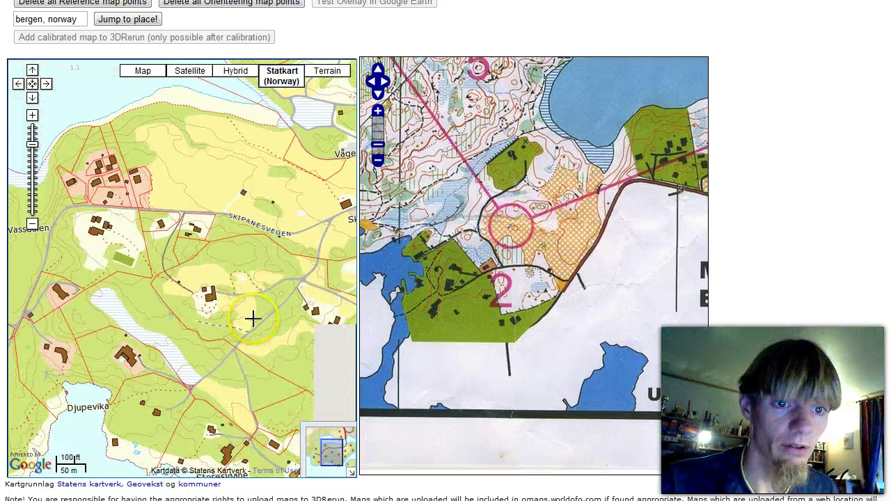
drag(253, 319, 289, 398)
drag(36, 430, 258, 222)
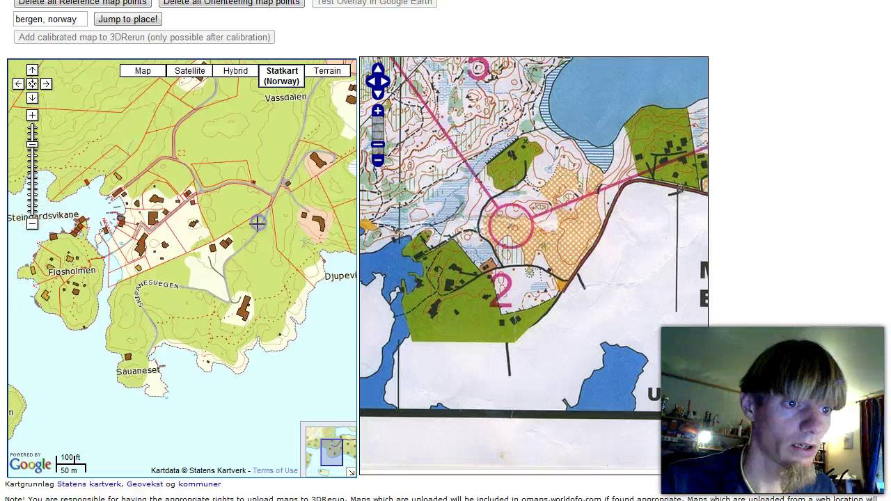
click(201, 190)
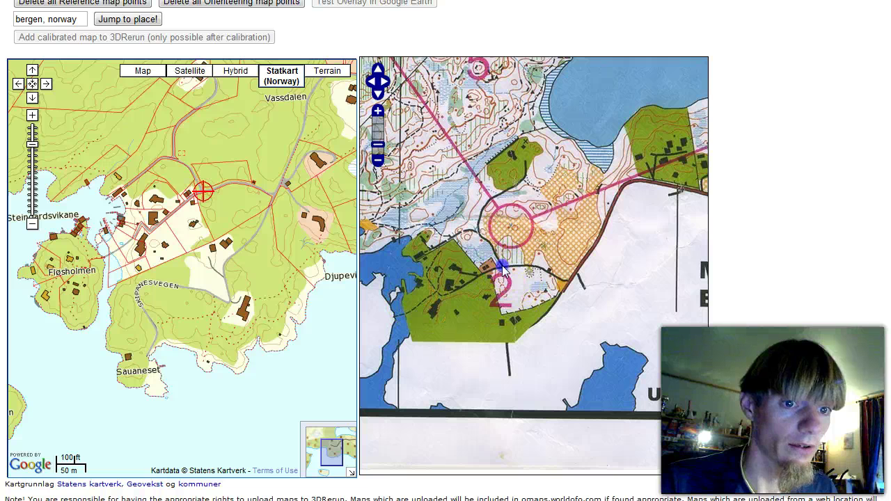
Step: Place the second pair of calibration points on the Mildevegen road junction southeast of the sports field, on both maps
click(32, 224)
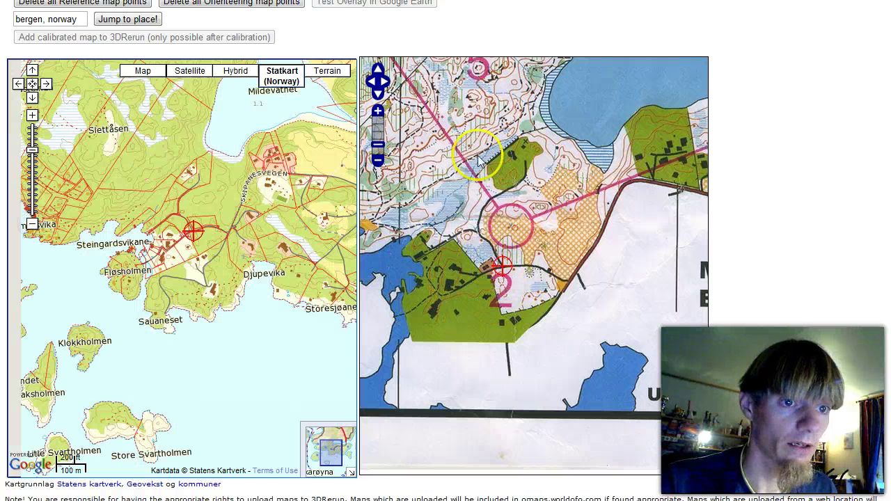
click(377, 160)
drag(551, 160, 506, 286)
drag(601, 182, 536, 255)
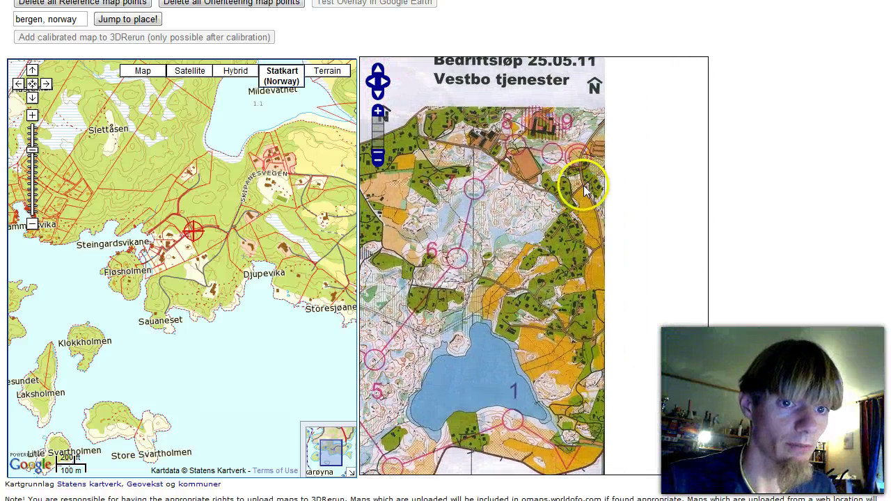
click(378, 113)
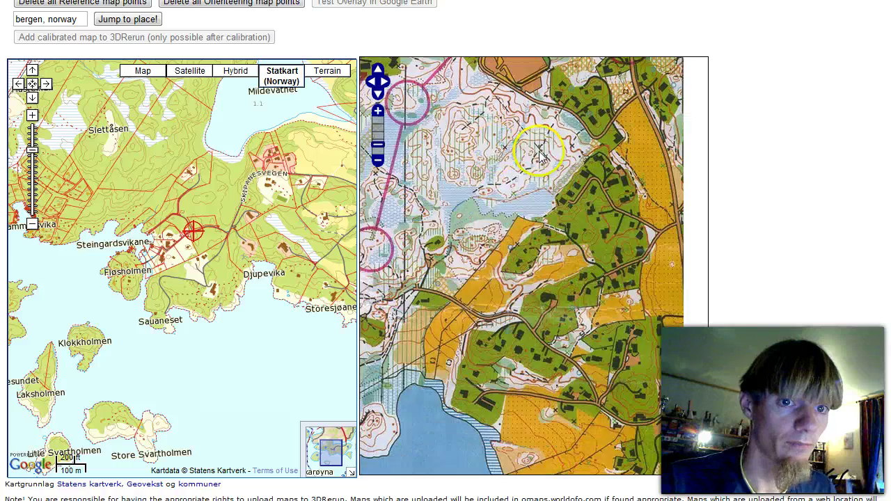
drag(584, 151, 478, 243)
drag(225, 190, 76, 300)
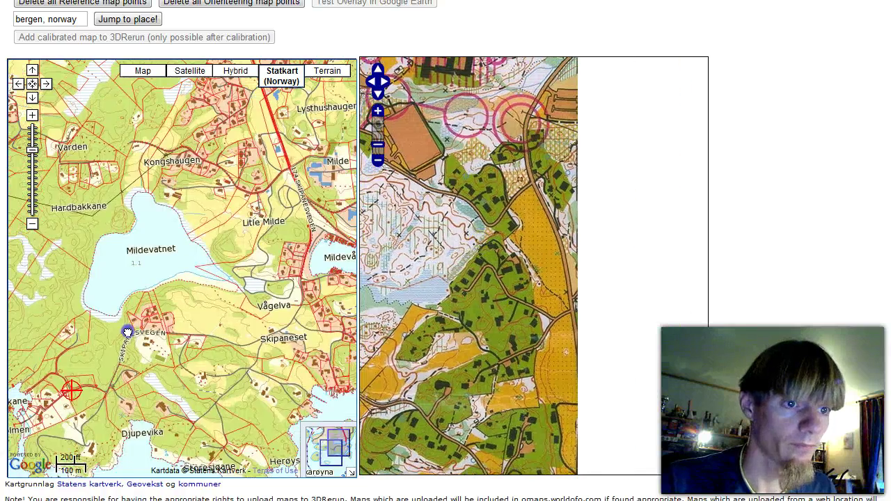
drag(240, 136, 229, 323)
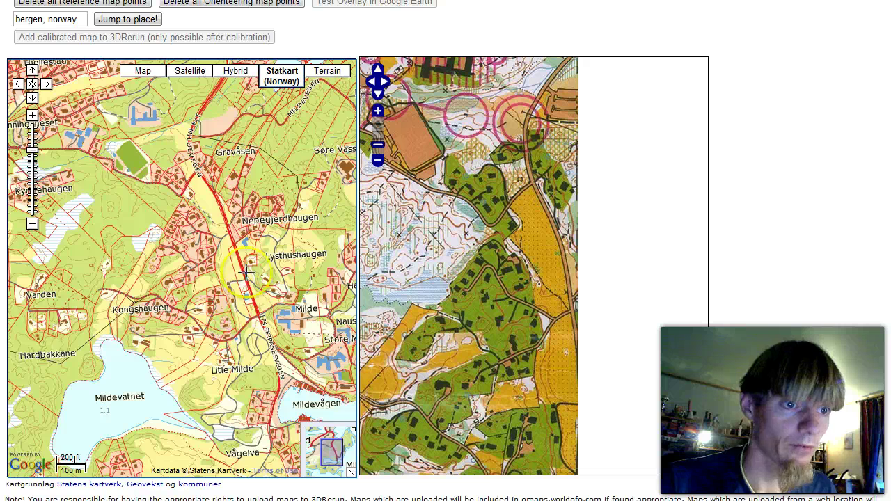
drag(233, 221, 251, 255)
click(34, 117)
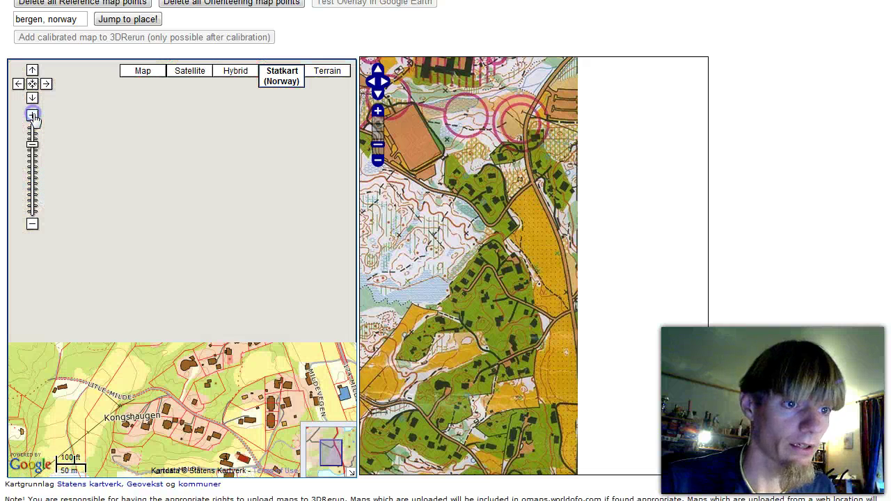
drag(243, 173, 278, 211)
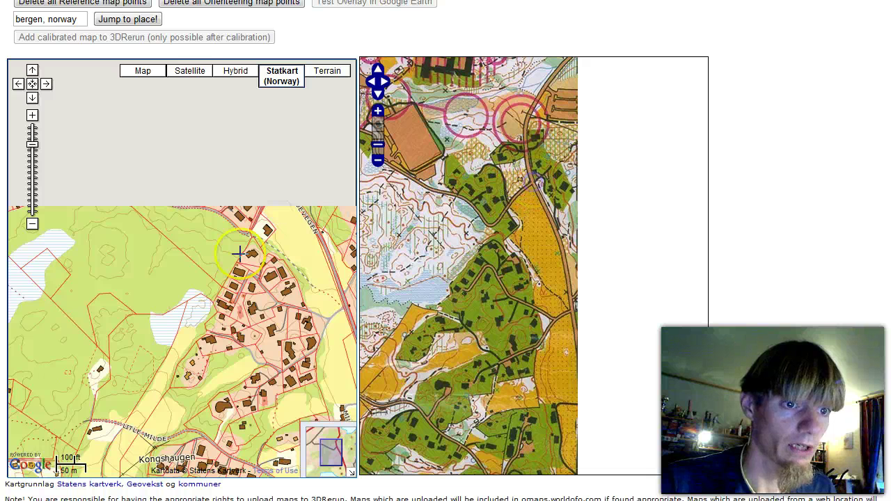
drag(248, 245, 245, 261)
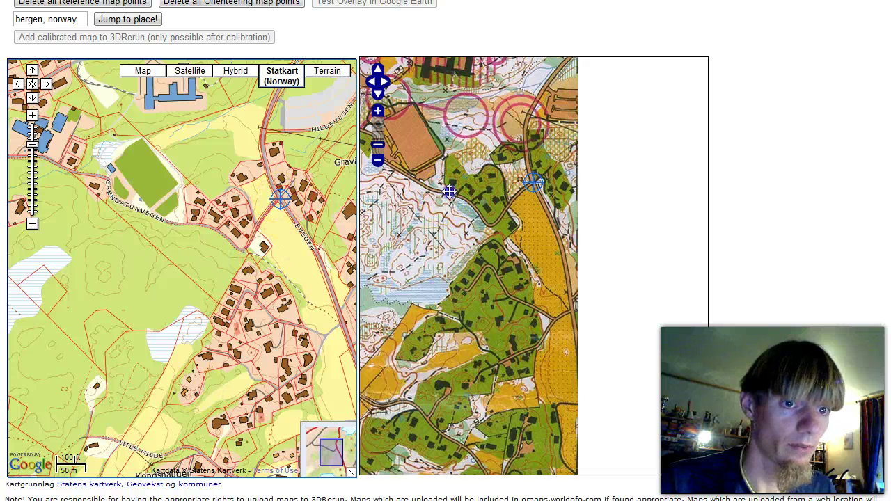
Step: Place the third pair of calibration points on the road junction west of Synninganeset, at the orienteering map's northwest edge, and acknowledge the calibration
scroll(450, 192, up, 3)
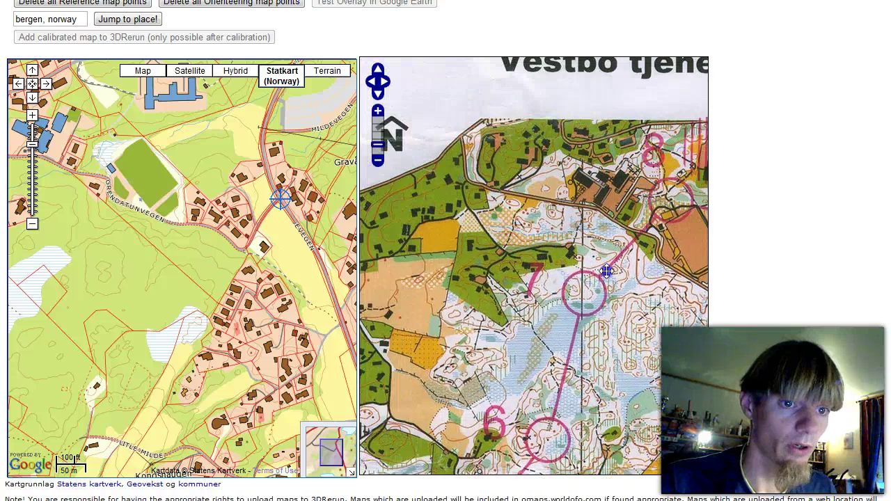
drag(607, 272, 650, 295)
drag(472, 260, 492, 257)
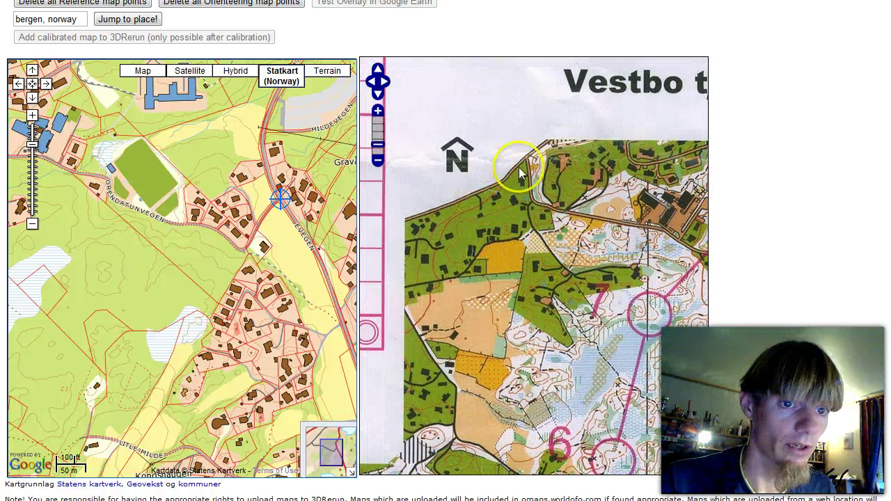
drag(139, 202, 275, 284)
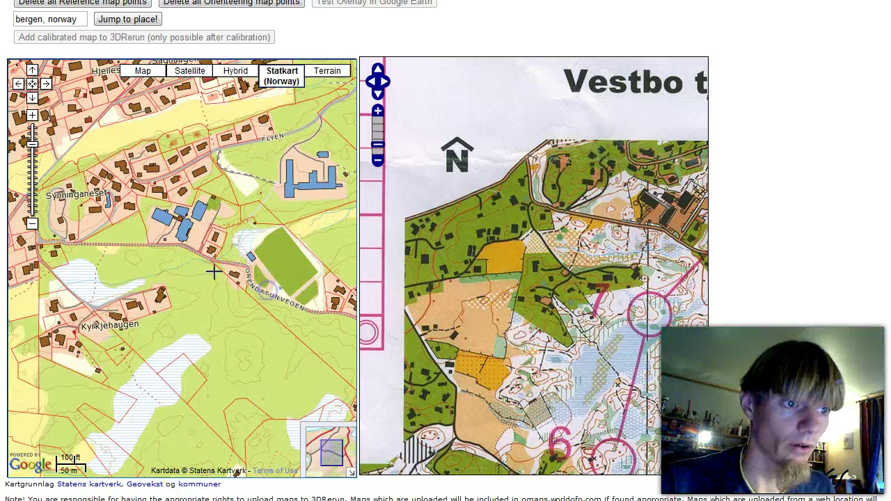
mouse_move(161, 254)
mouse_down()
mouse_move(248, 276)
mouse_move(277, 297)
mouse_up()
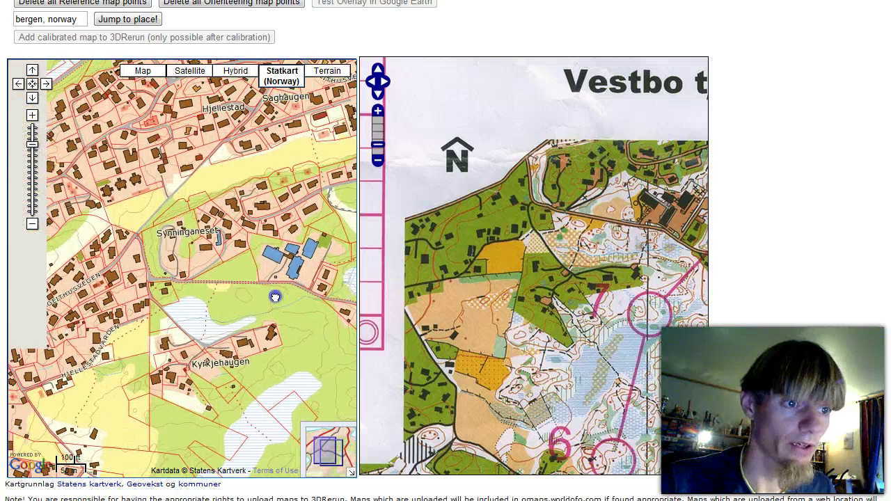
click(32, 116)
drag(518, 224, 520, 258)
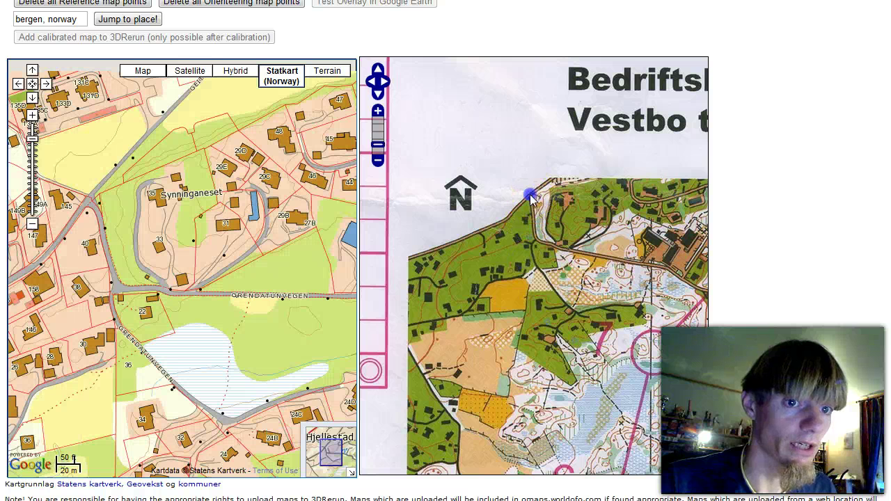
click(89, 200)
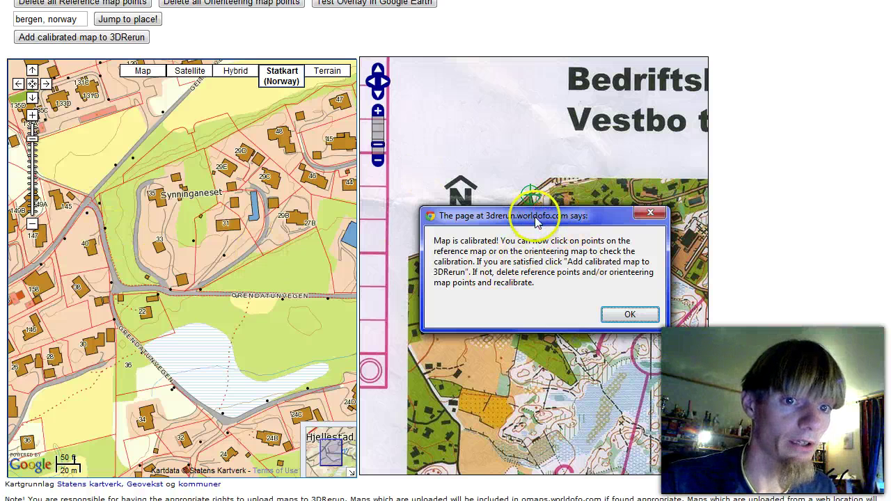
click(630, 316)
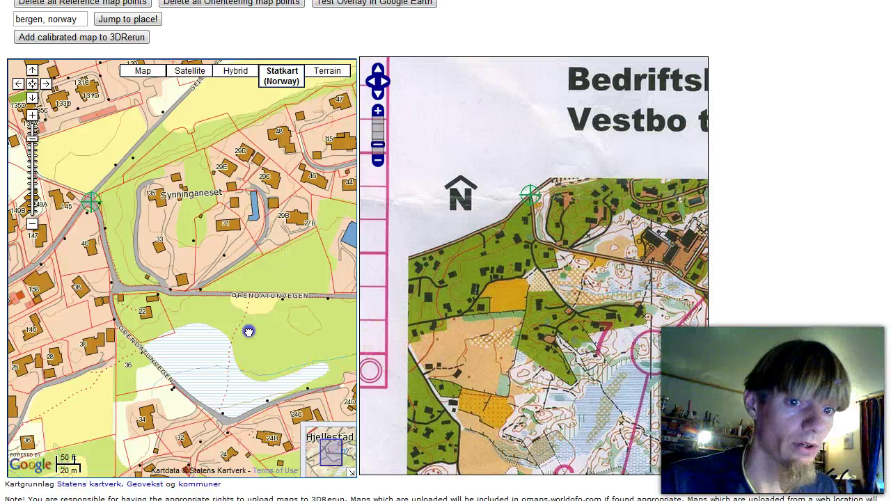
Step: Check the calibration at the western Grendatunvegen junction and at the Litle Milde road bend southeast of control 6
drag(248, 331, 225, 265)
click(179, 339)
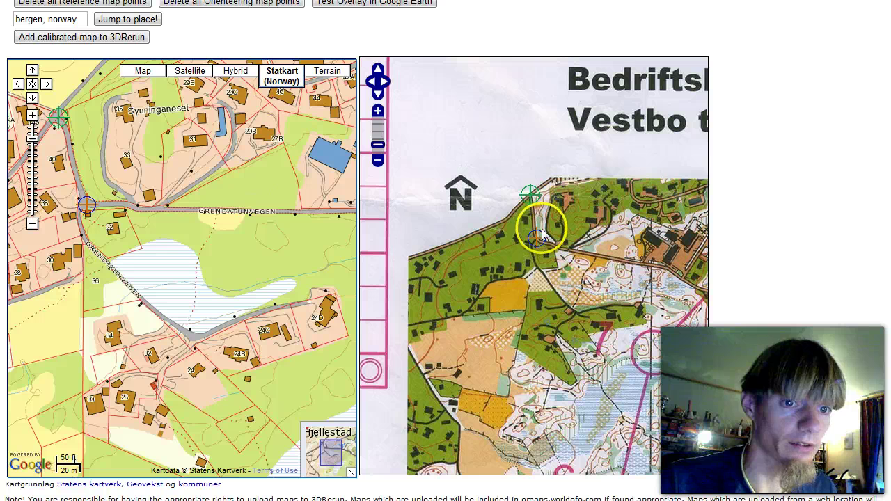
drag(240, 330, 181, 271)
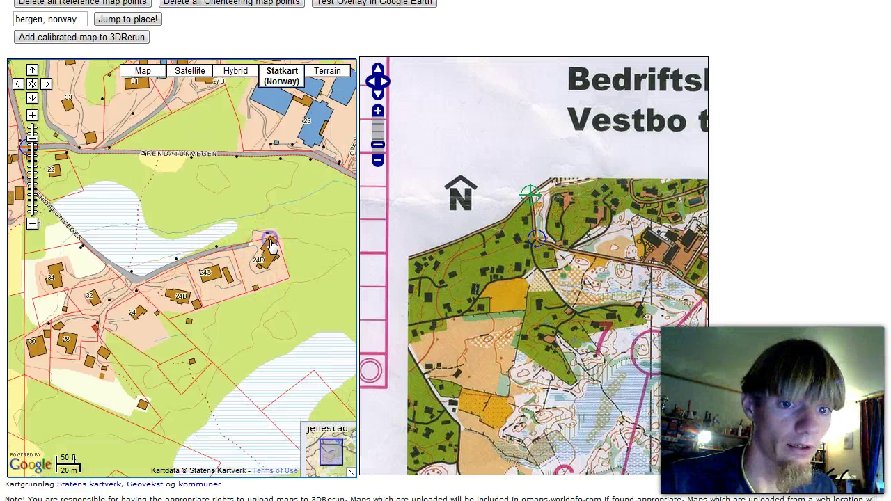
drag(611, 475, 564, 242)
drag(249, 421, 199, 197)
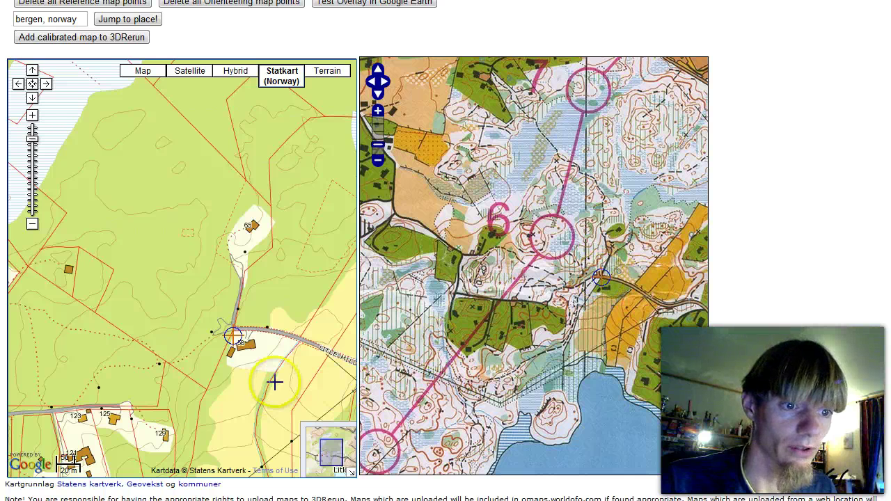
click(239, 348)
click(251, 336)
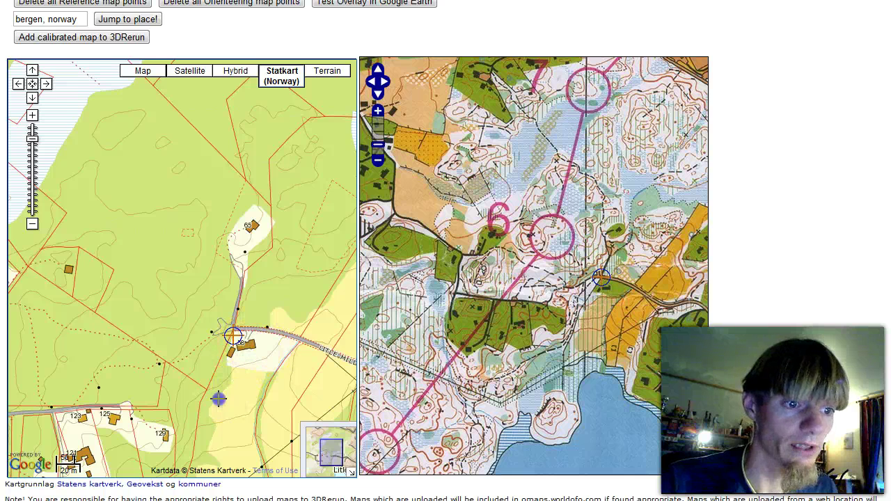
Step: Check the calibration at the road junction beside Varden, southwest of control 6
drag(218, 398, 290, 277)
drag(142, 378, 239, 306)
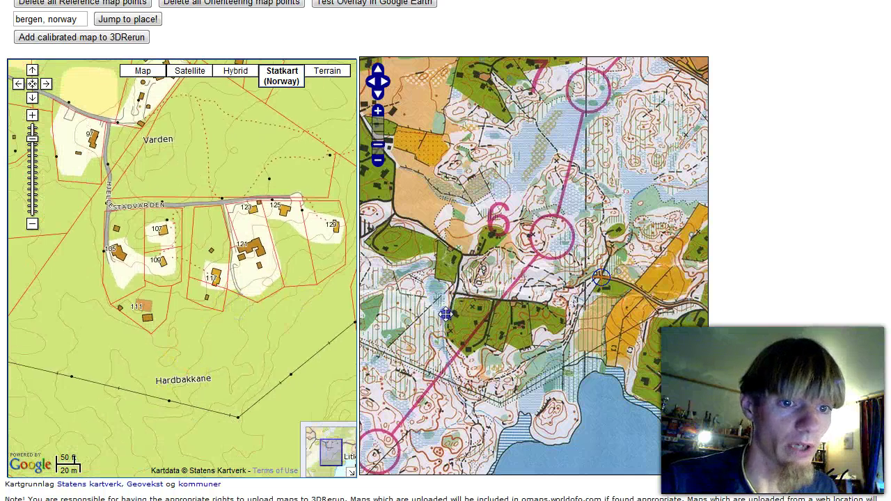
drag(445, 315, 578, 293)
click(144, 228)
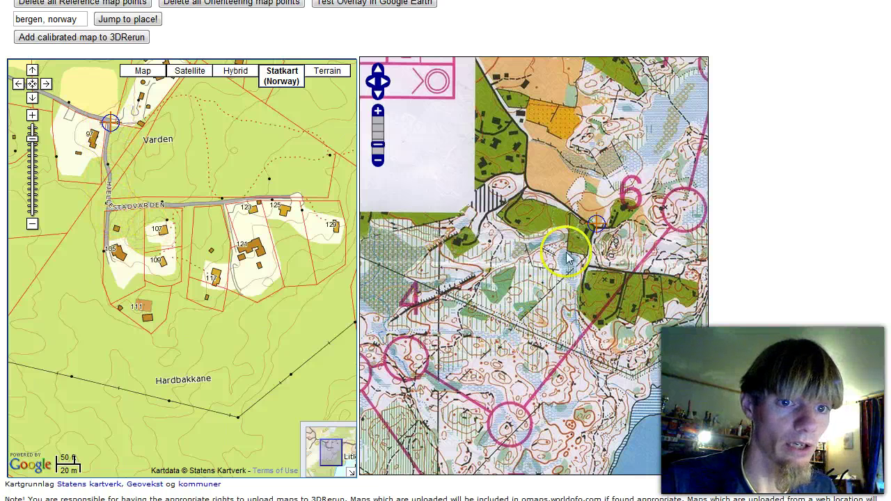
Step: Check the calibration at the end of the side road north of control 2, southwest of Mildevatnet
drag(477, 329, 545, 258)
drag(471, 353, 589, 236)
drag(573, 313, 620, 277)
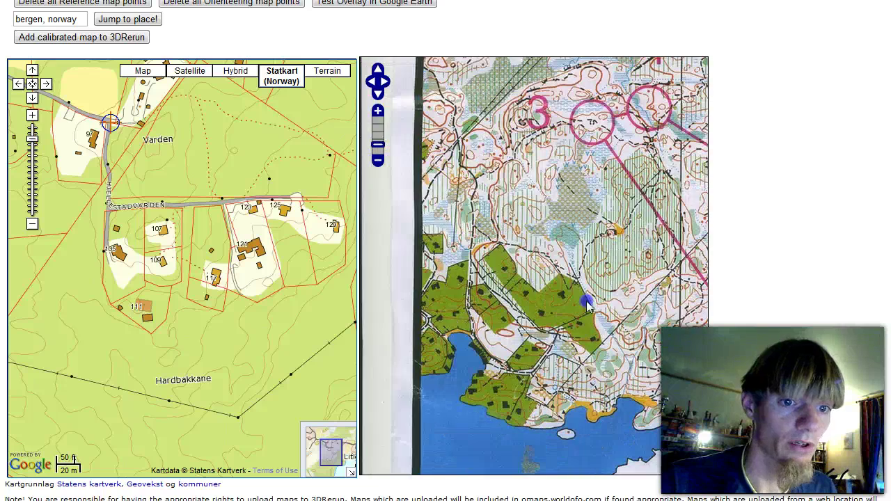
drag(610, 327, 400, 238)
click(571, 367)
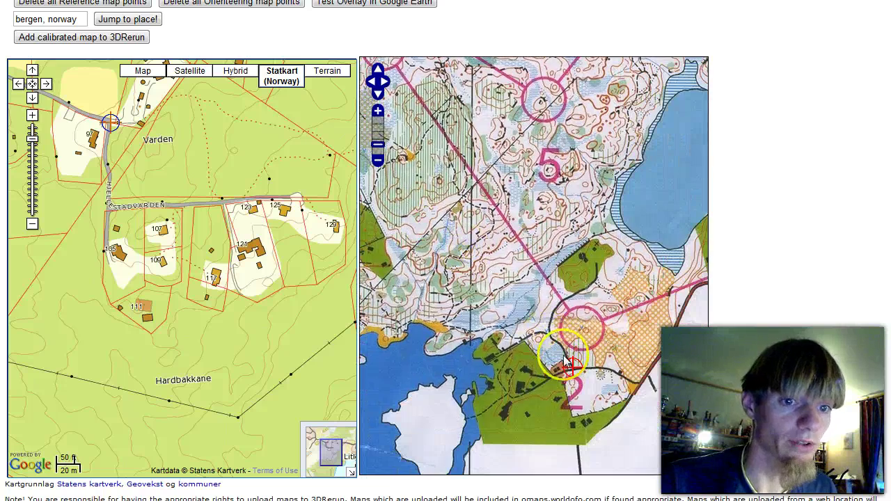
click(247, 348)
drag(187, 251, 202, 113)
drag(200, 339, 195, 173)
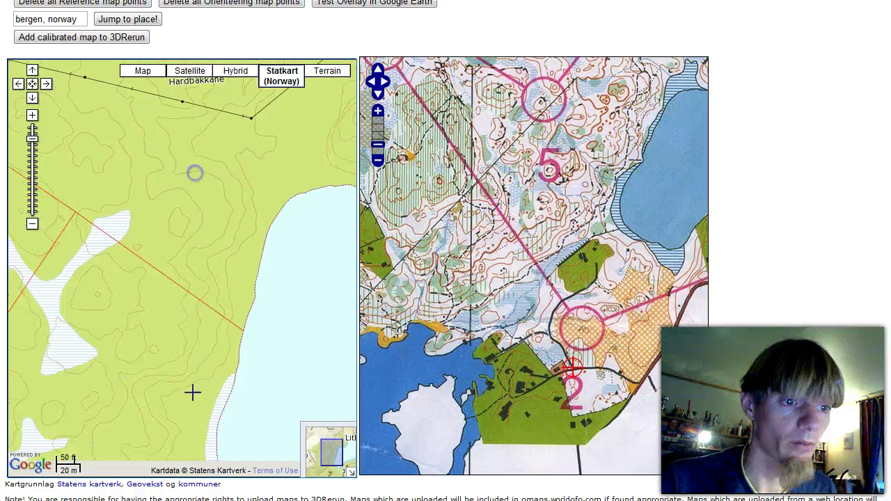
drag(167, 400, 215, 214)
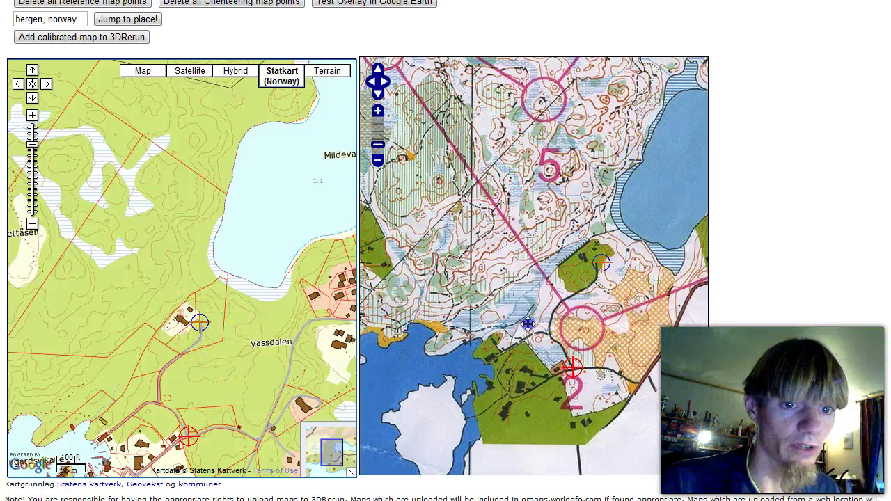
Step: Check the calibration at the main-road junction southeast of control 2 and at the Skipanesvegen junctions south and west of it
drag(527, 323, 519, 284)
click(563, 333)
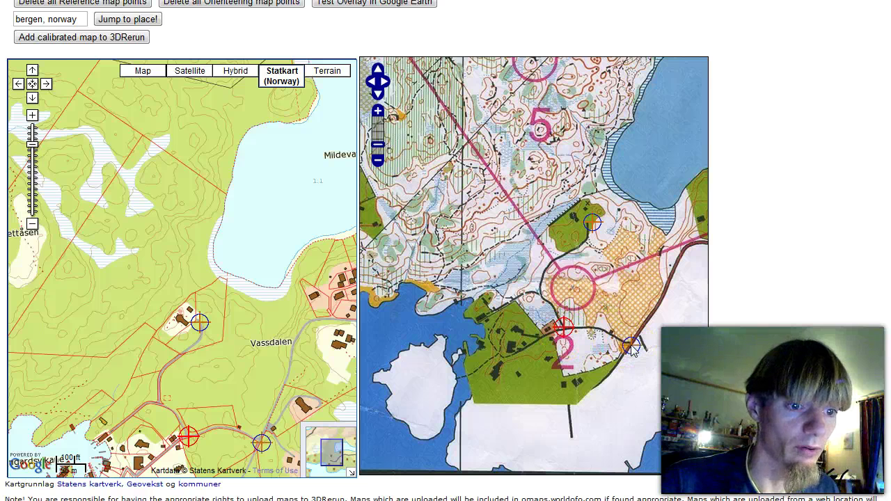
drag(258, 361, 252, 273)
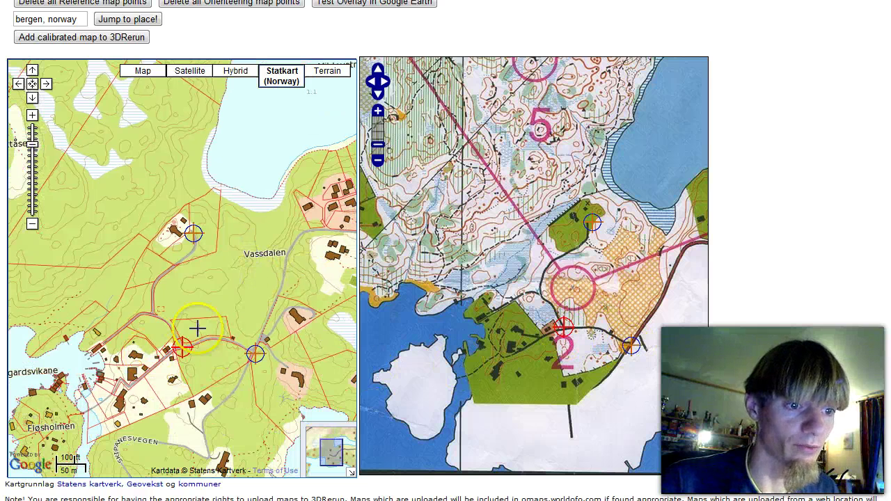
click(32, 115)
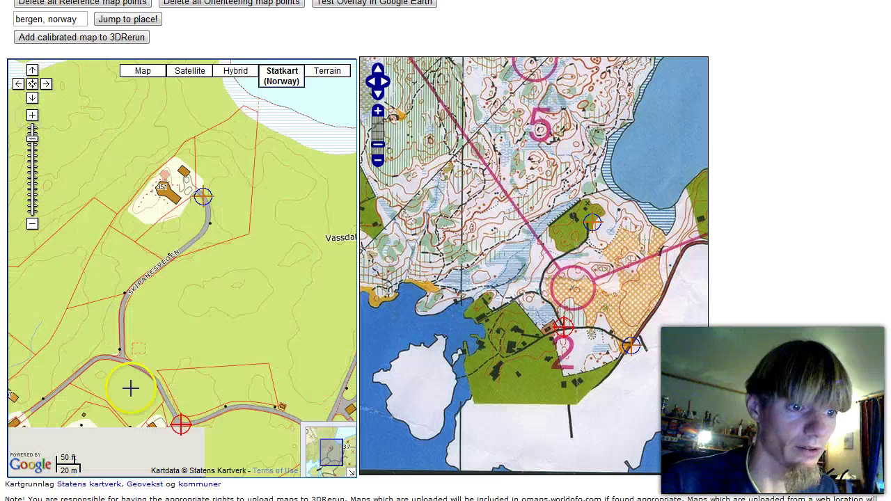
drag(165, 314, 166, 307)
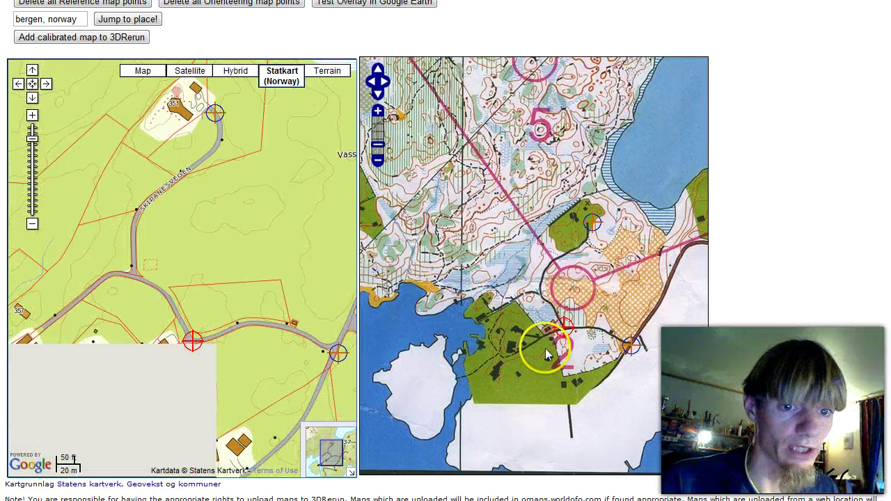
click(563, 330)
click(545, 308)
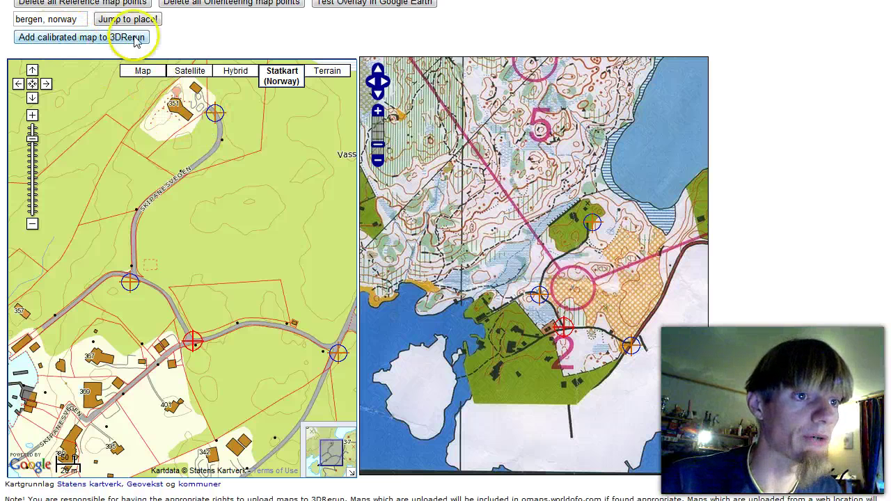
Step: Add the calibrated map to 3DRerun and load the runner's route listed directly below Map without route in the database
scroll(209, 38, up, 1)
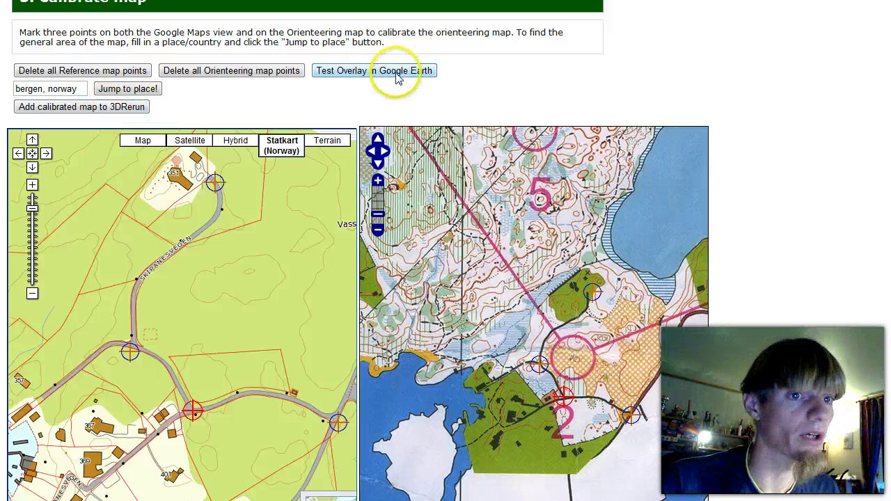
click(101, 111)
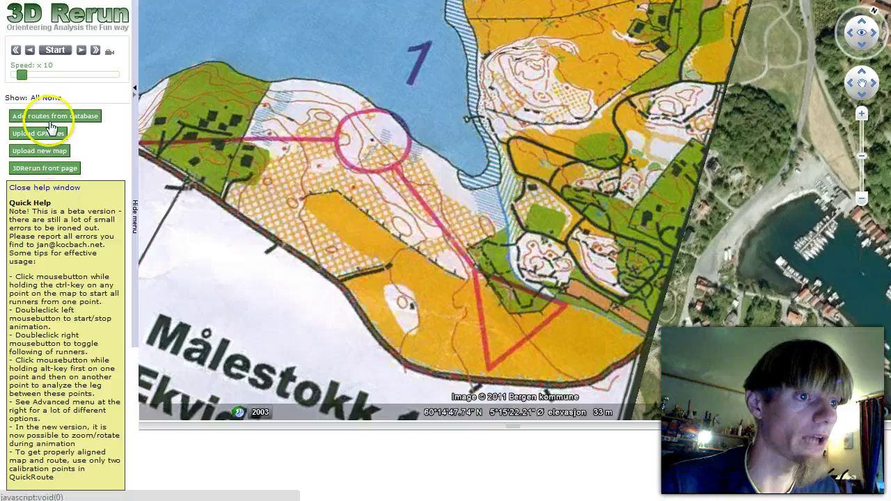
click(50, 120)
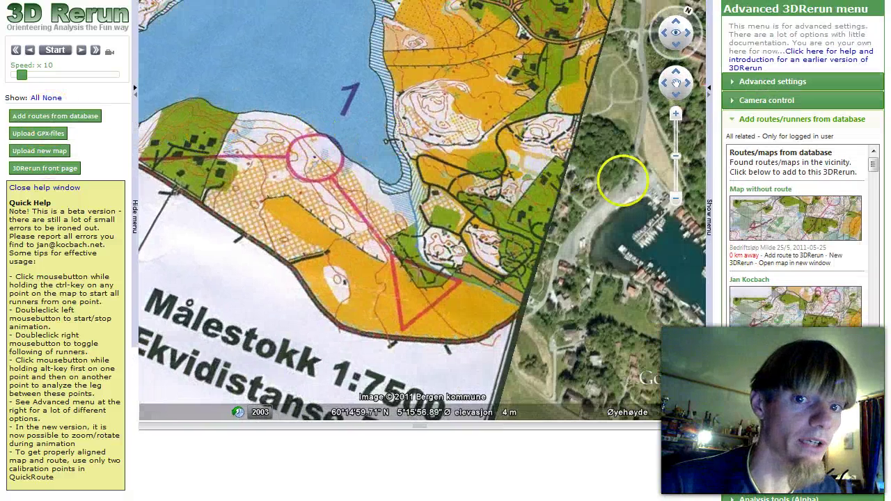
click(768, 304)
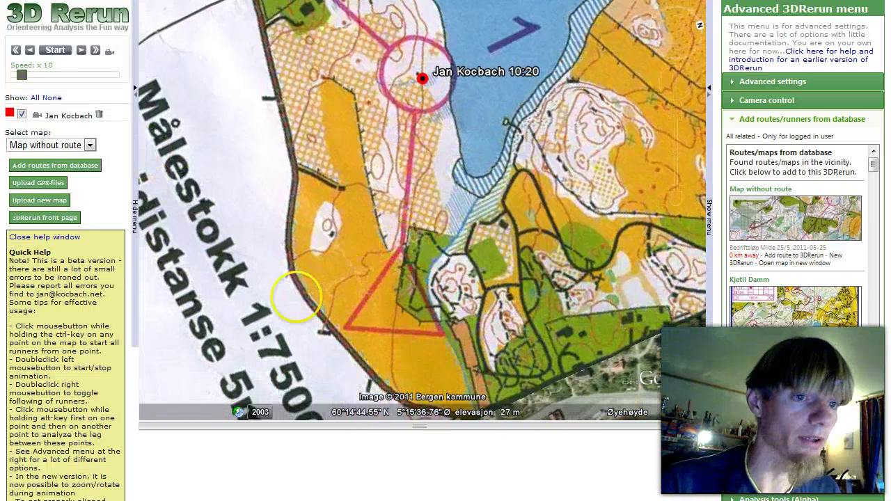
Step: Start the runner from the route point just north of the start triangle, play the animation briefly and stop it
ctrl+click(411, 248)
click(55, 50)
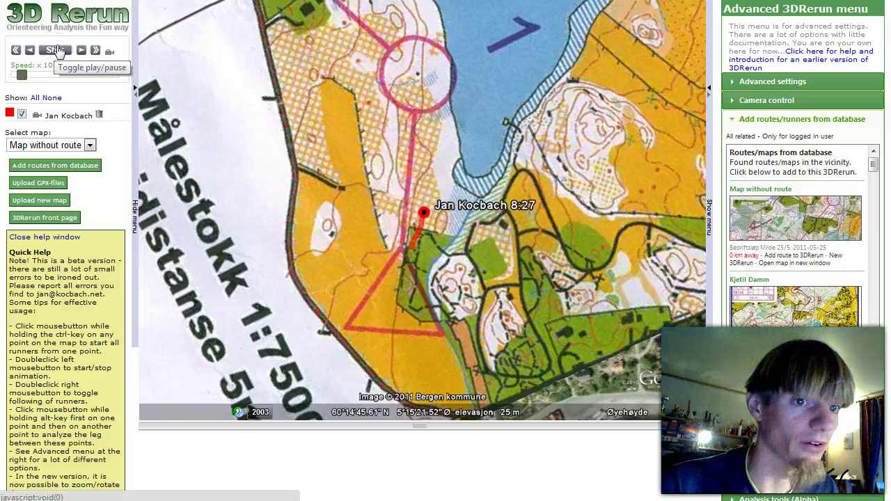
click(58, 51)
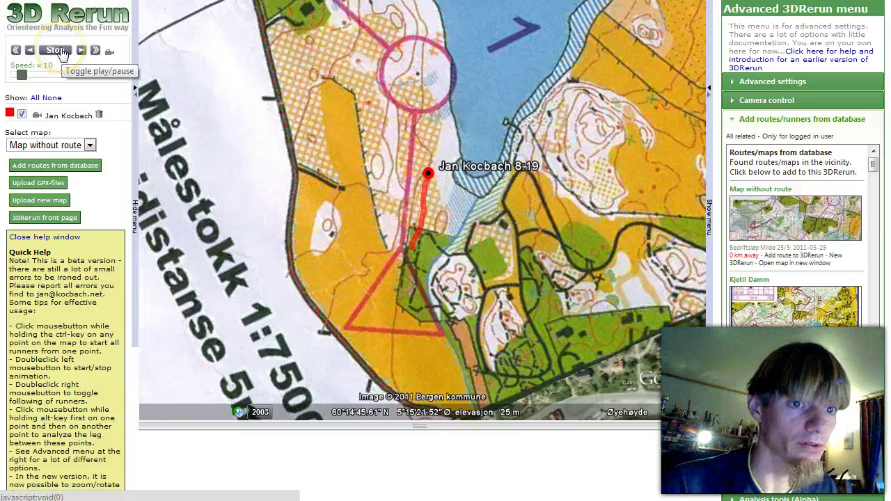
click(60, 51)
Step: Compare the runner's map with Map without route around control 1 by switching between them, ending on Map without route
click(80, 145)
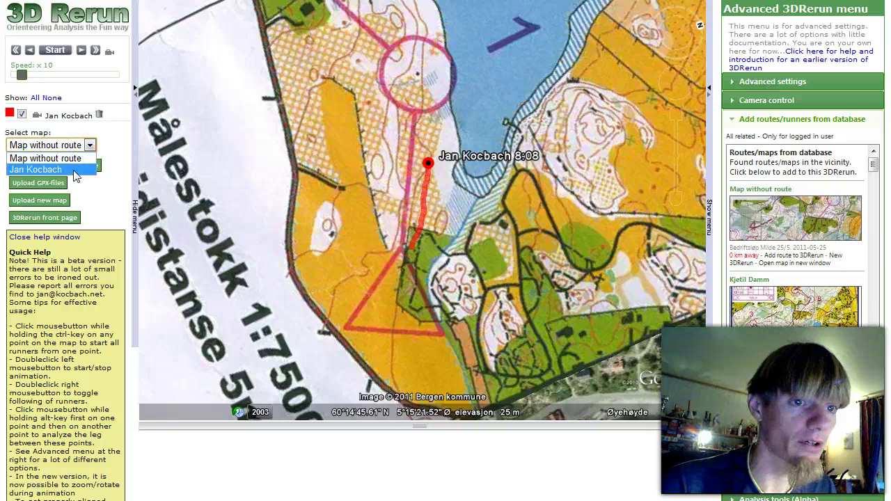
click(76, 170)
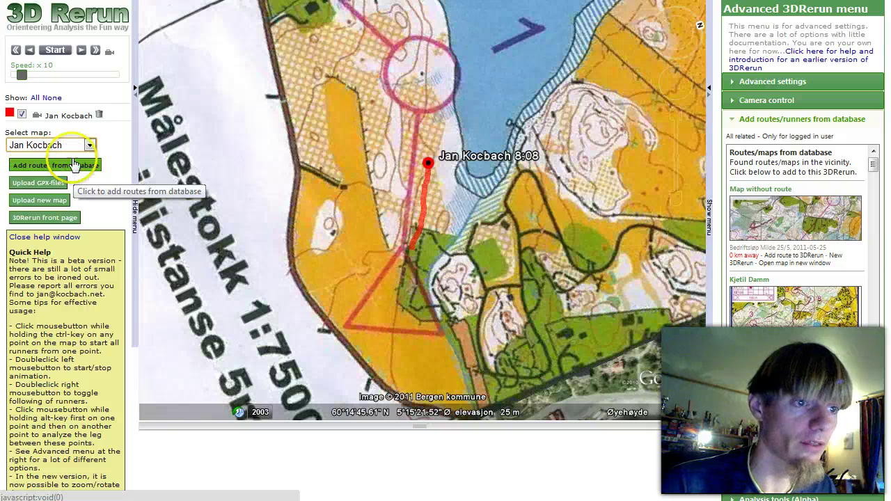
click(62, 145)
click(61, 158)
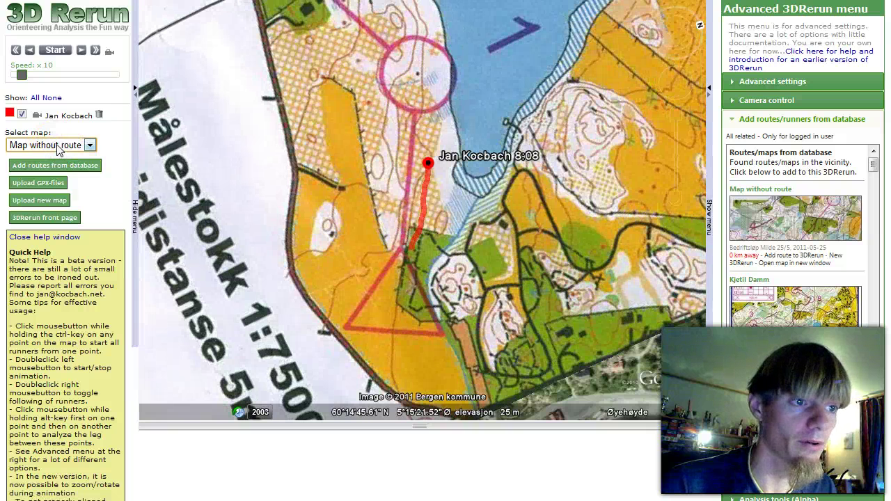
click(59, 146)
click(64, 170)
click(57, 144)
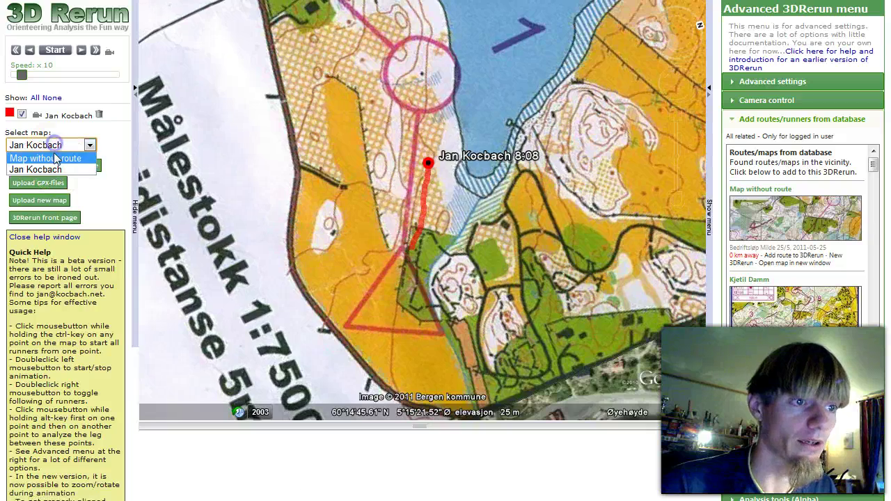
click(55, 159)
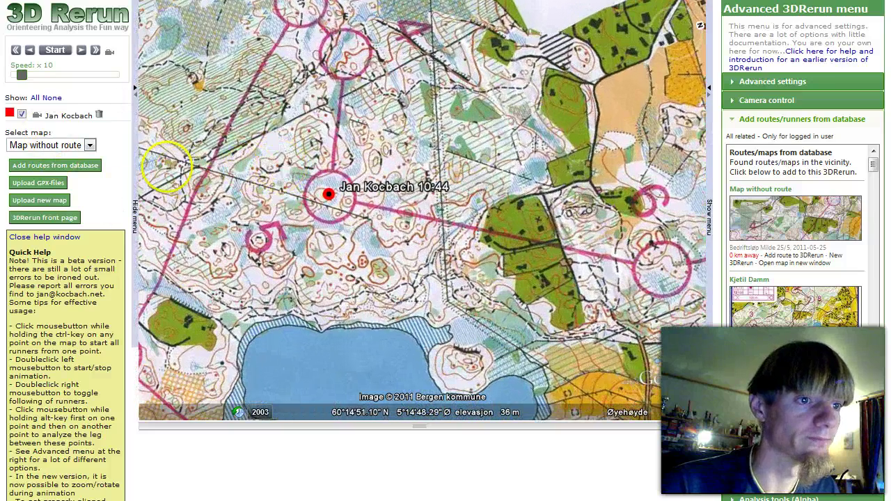
Step: Compare the map alignment around control 5 by showing the runner's map and returning to Map without route
click(76, 145)
click(73, 169)
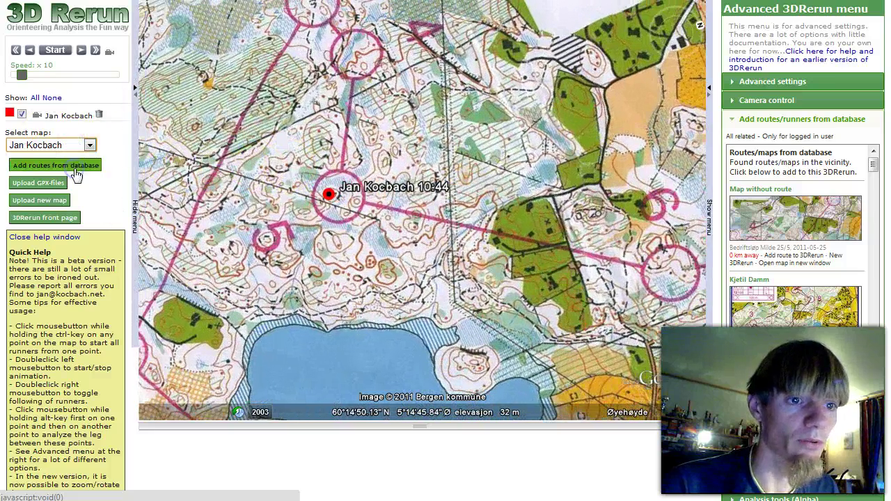
click(81, 153)
click(75, 158)
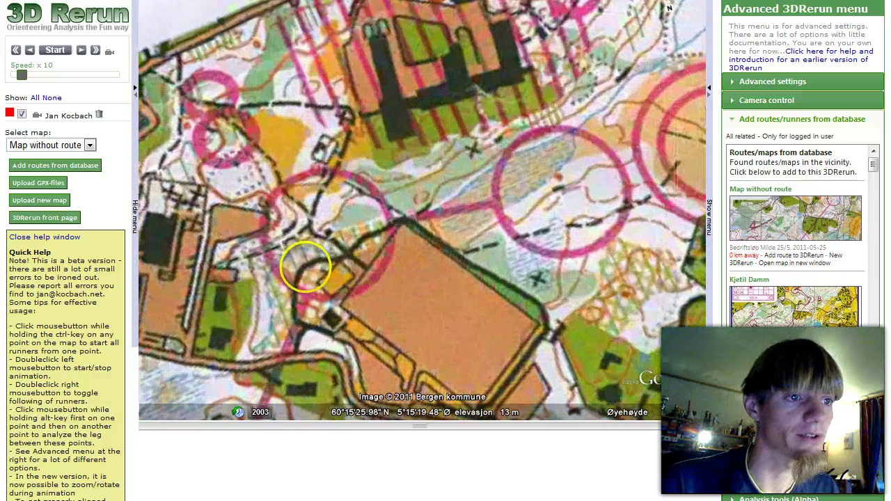
Step: Compare Map without route with the runner's map around the large paved area beside the big building
click(83, 143)
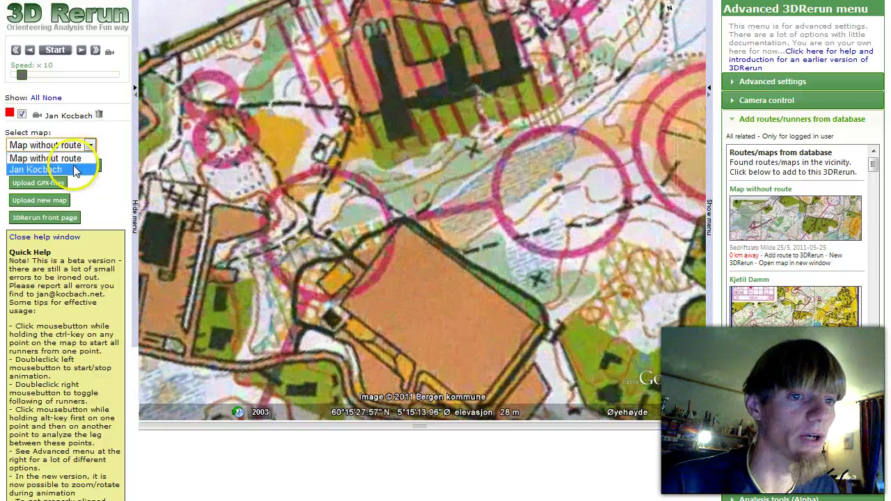